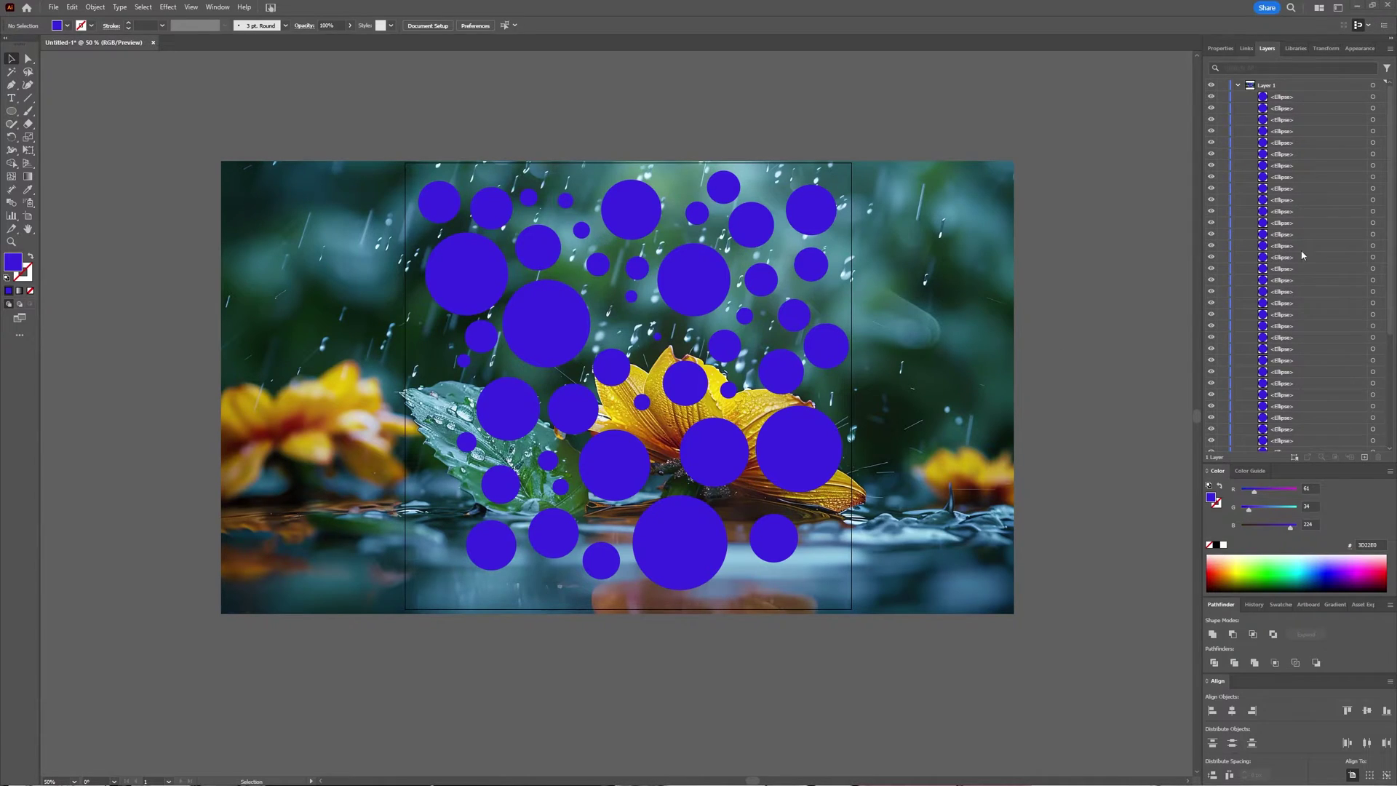
Lock the linked photo, select all the blue circles and combine them into one compound path
scroll(1306, 311, down, 3)
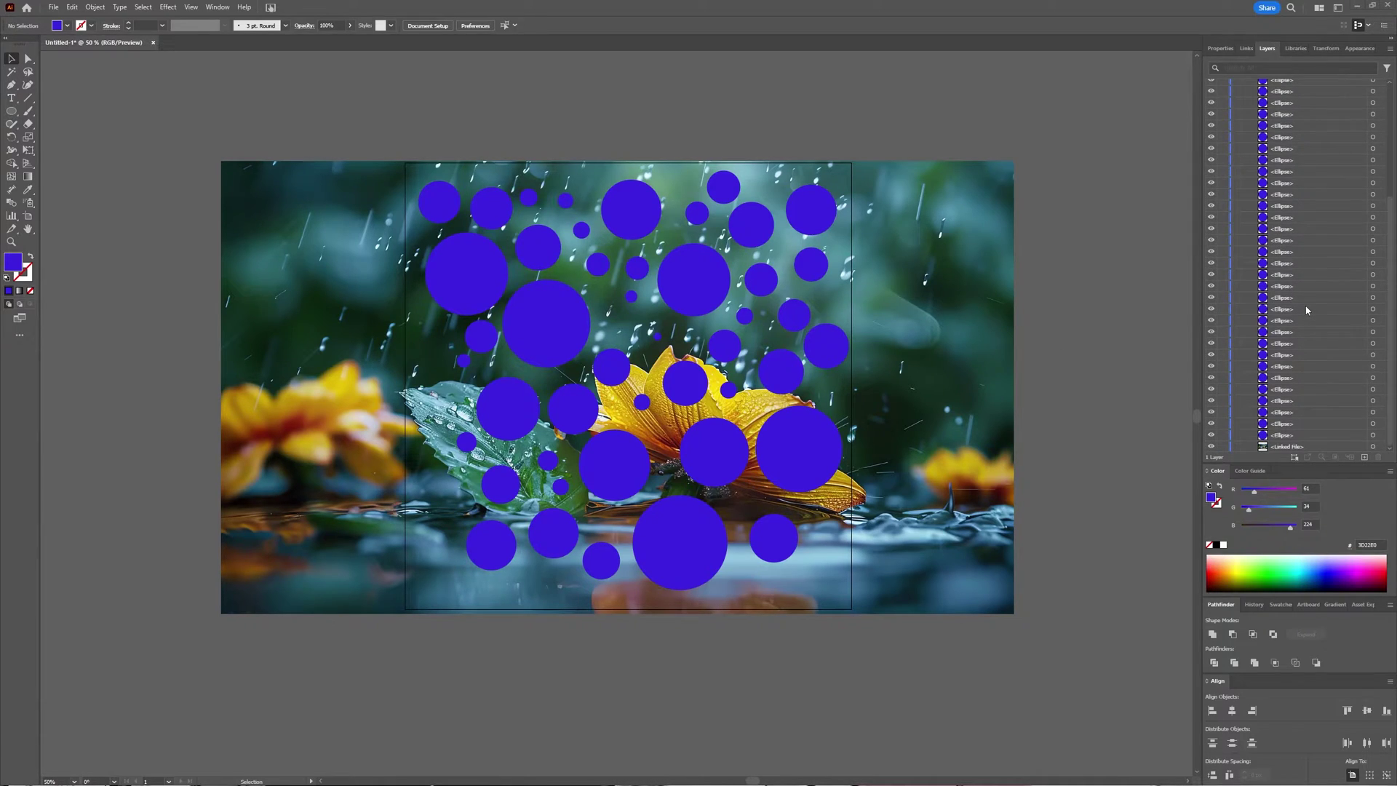
click(1222, 446)
key(v)
key(ctrl+a)
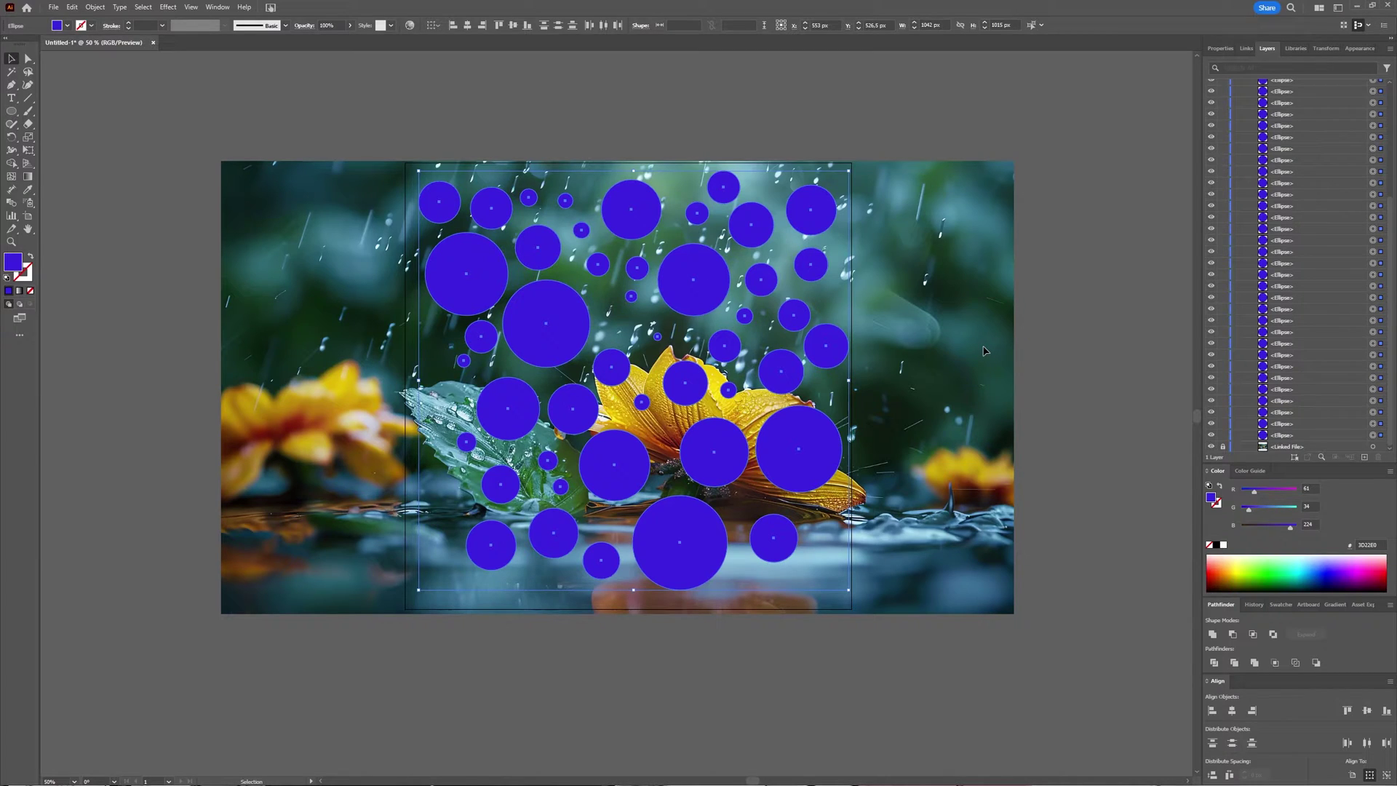
click(100, 9)
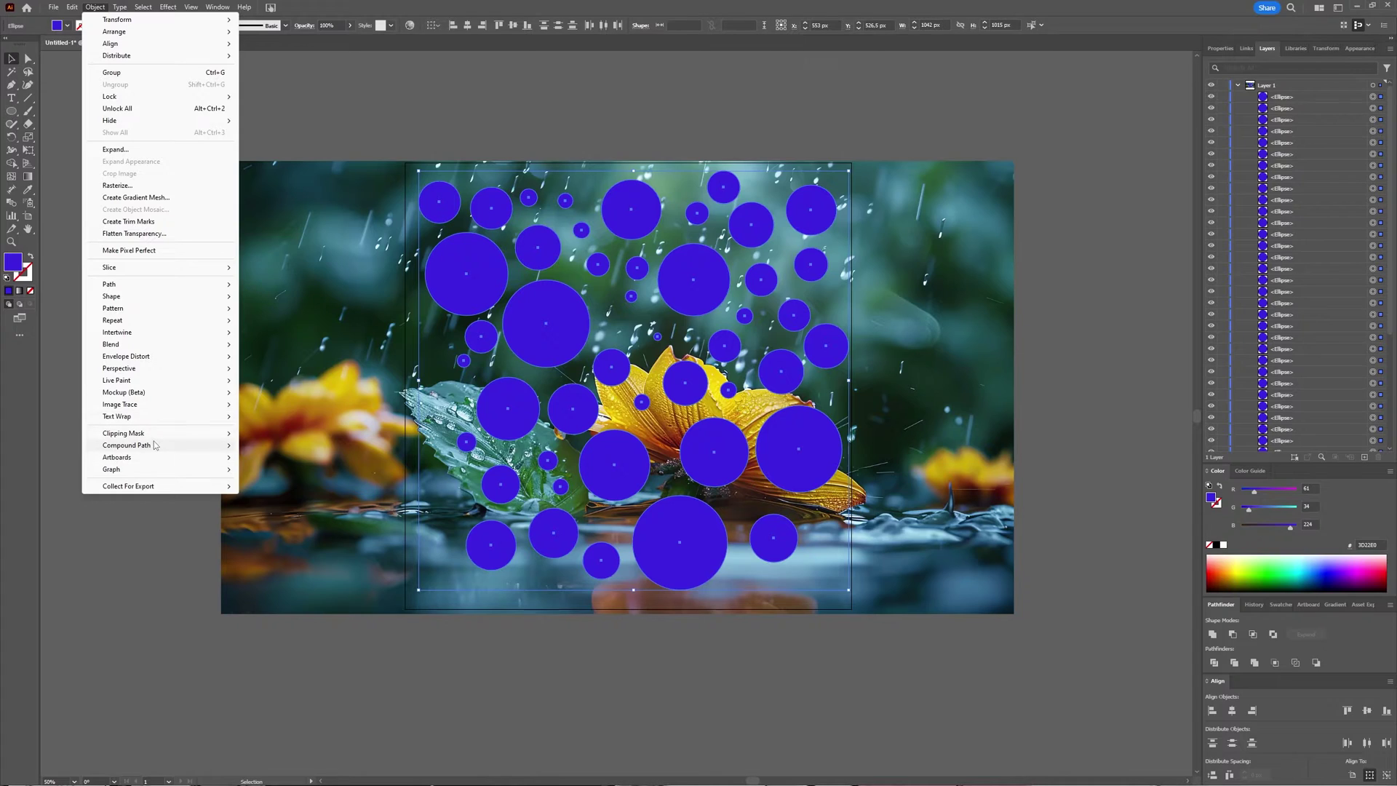
mouse_move(154, 445)
click(287, 447)
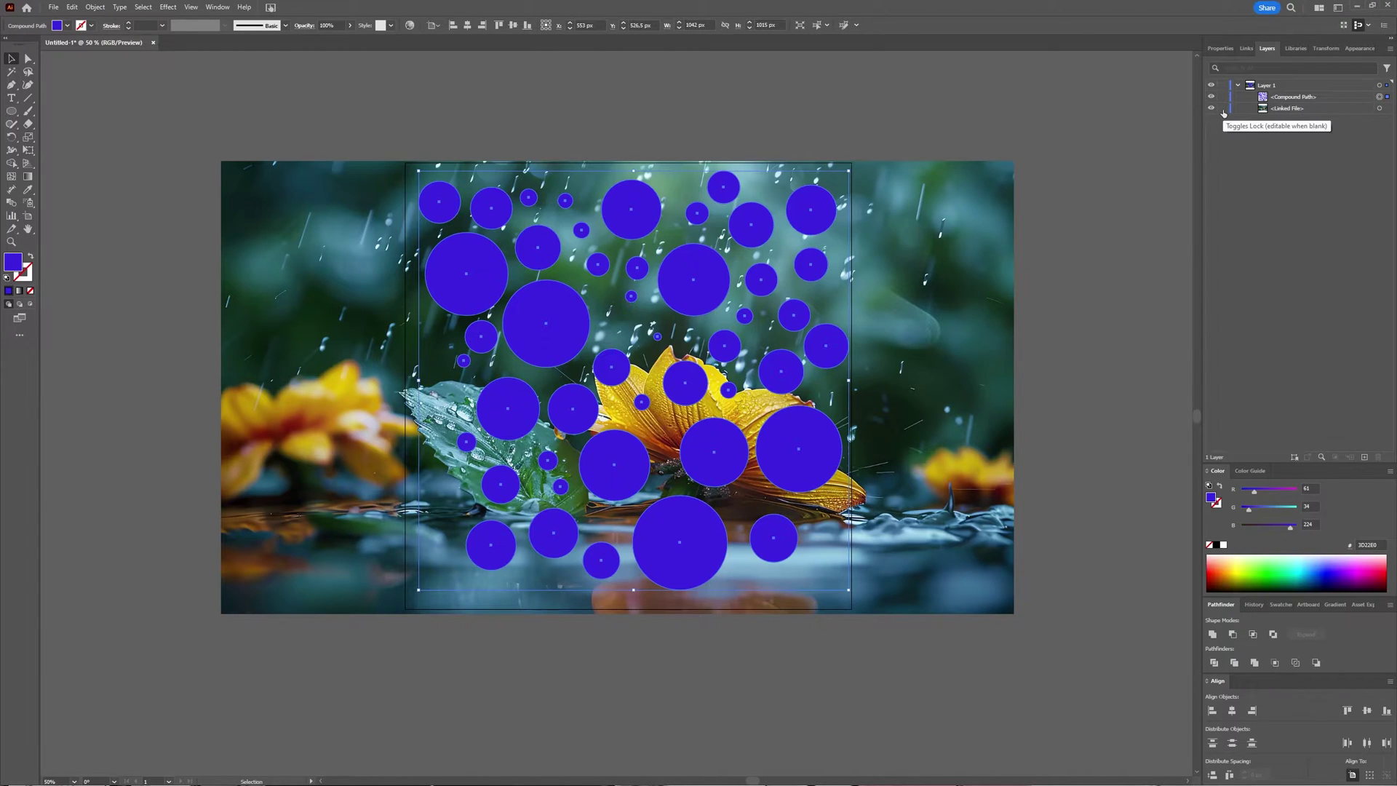
Select the circle compound path and the photo together, make a clipping mask, then deselect
click(448, 105)
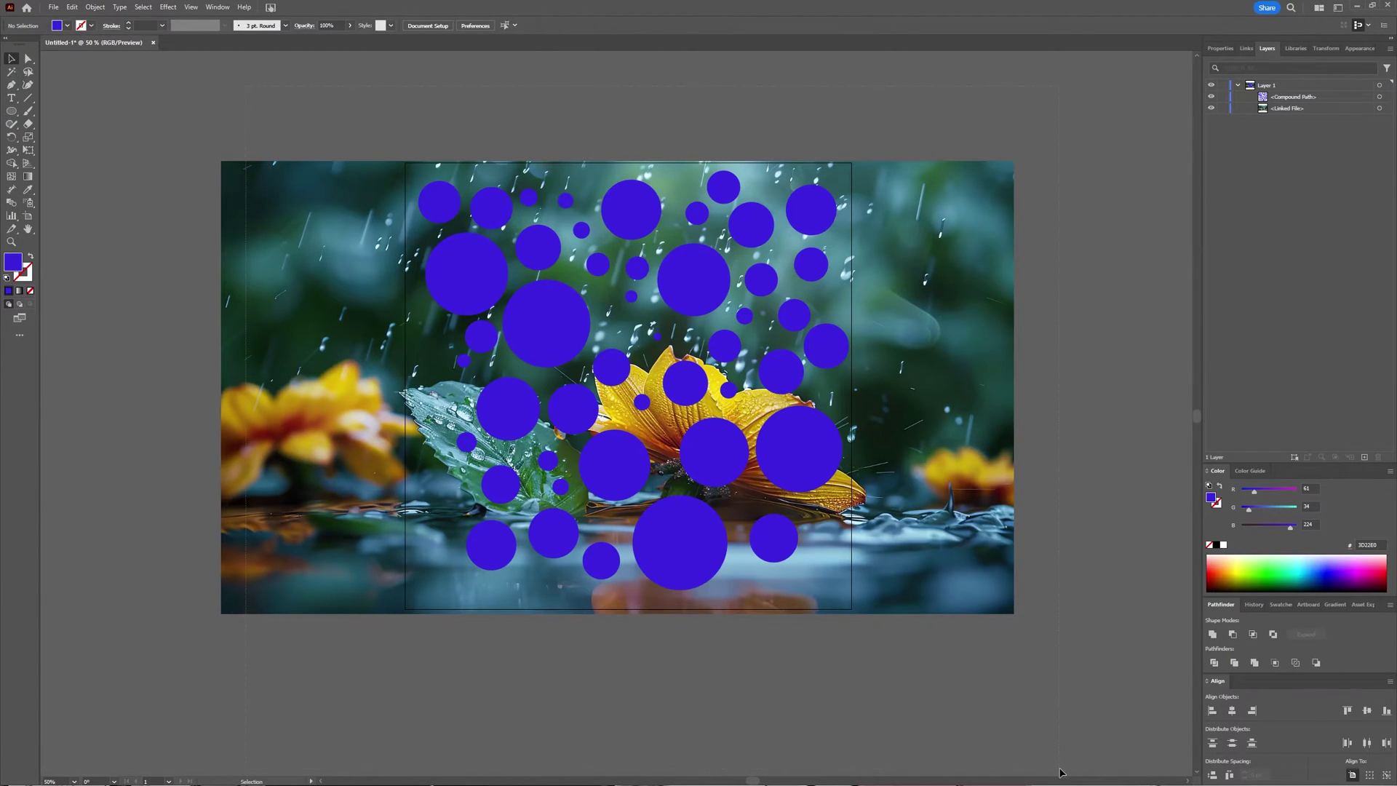
key(ctrl+a)
right_click(665, 410)
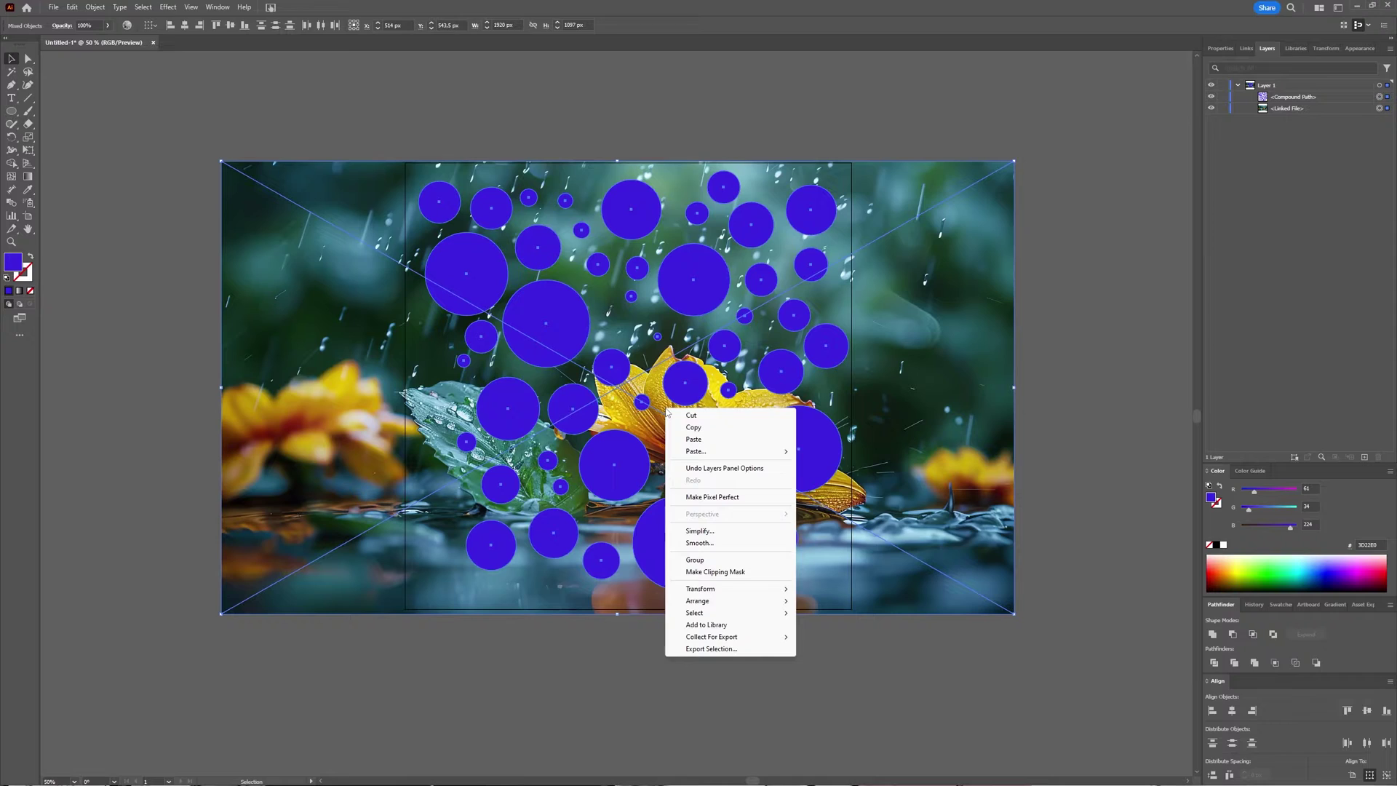
click(728, 572)
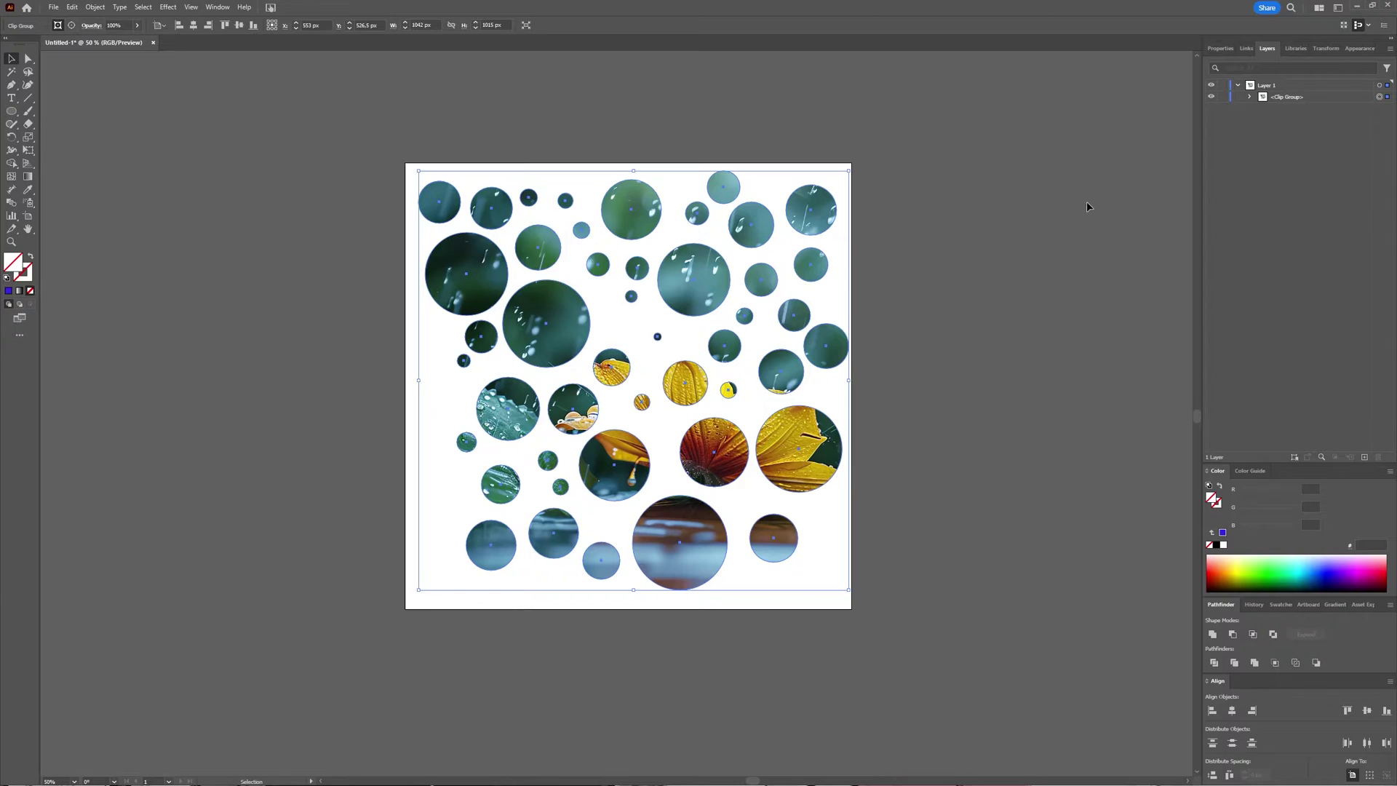
click(982, 244)
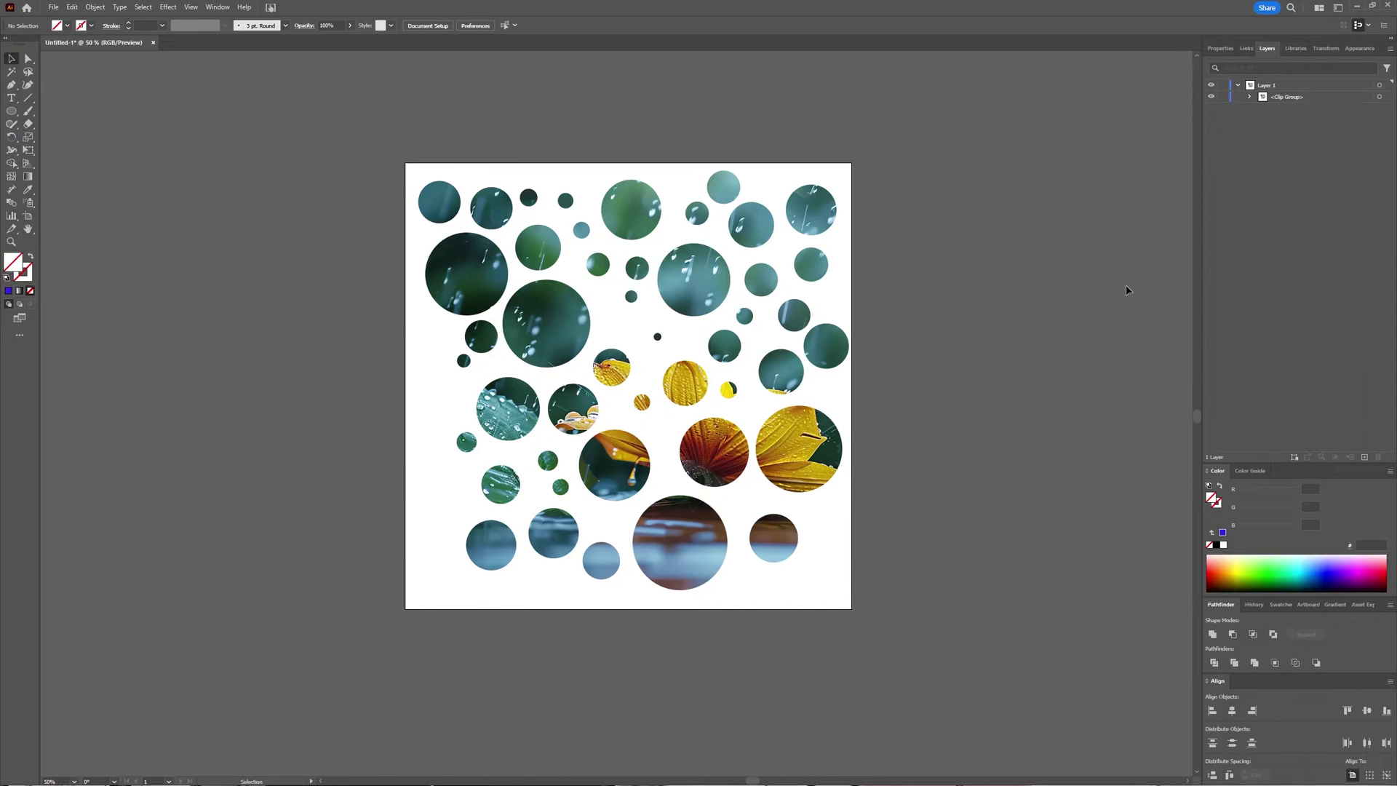
Expand the Clip Group in Layers, then select the clipped artwork and resize it slightly by a corner handle
click(1249, 97)
click(692, 309)
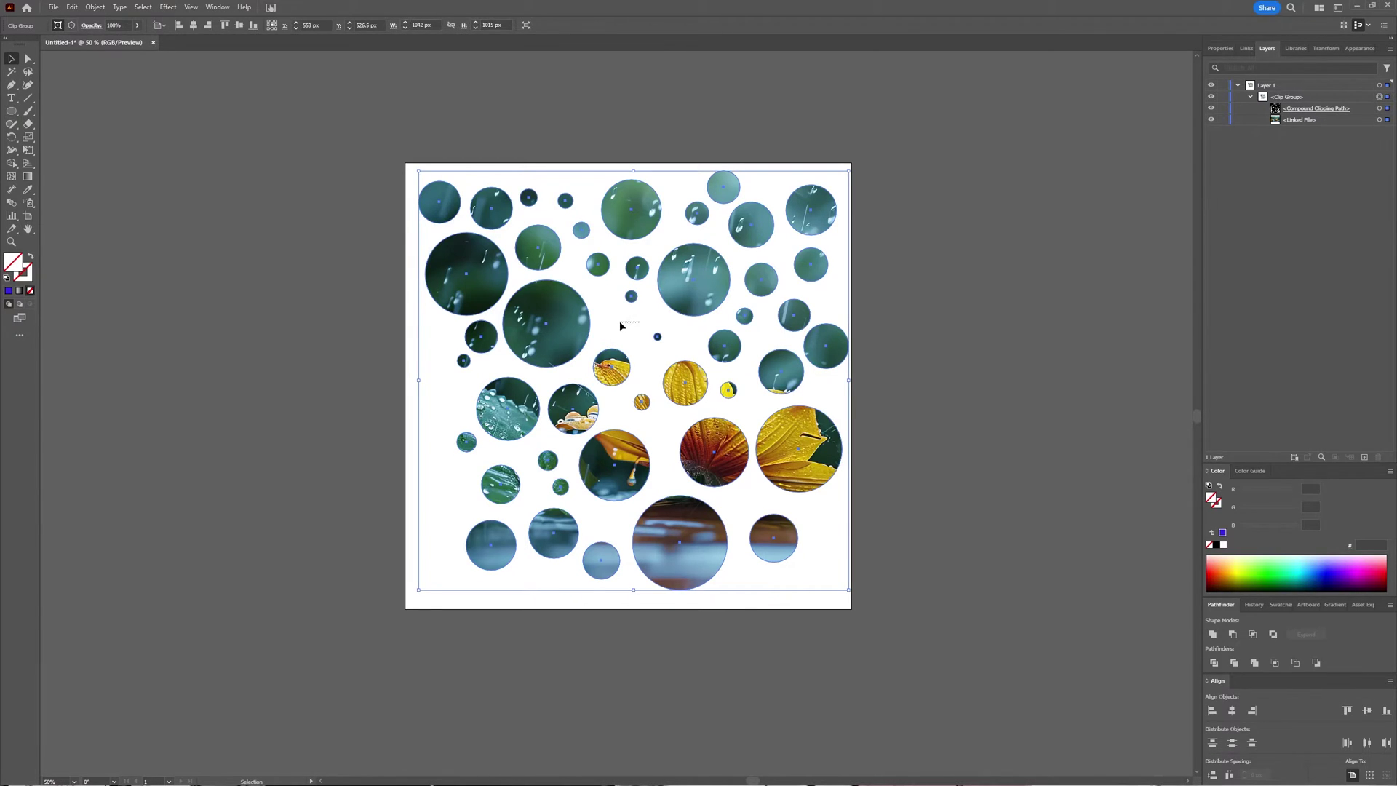
drag(418, 170, 358, 179)
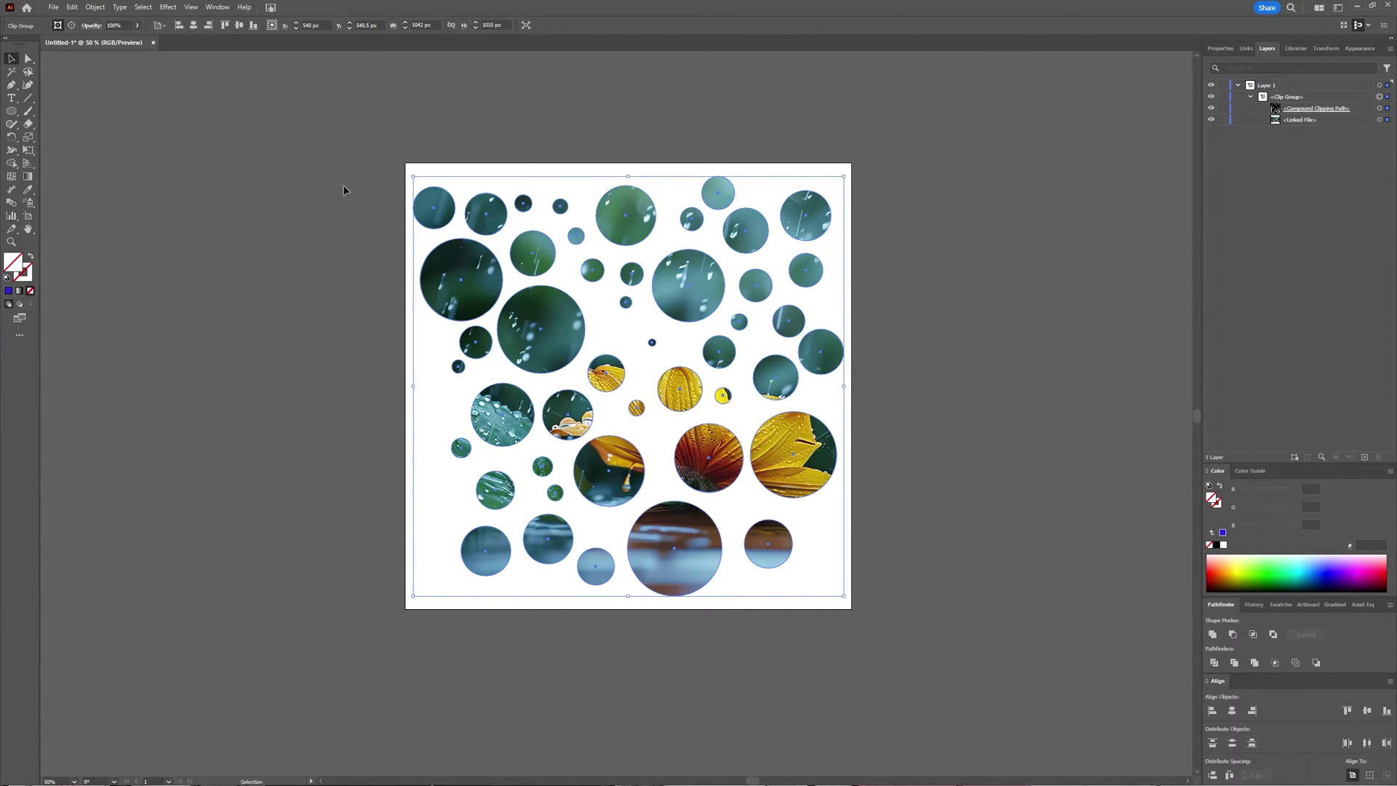
Drag anchor points on the top-left, large upper, yellow and red flower circles into teardrop points
key(a)
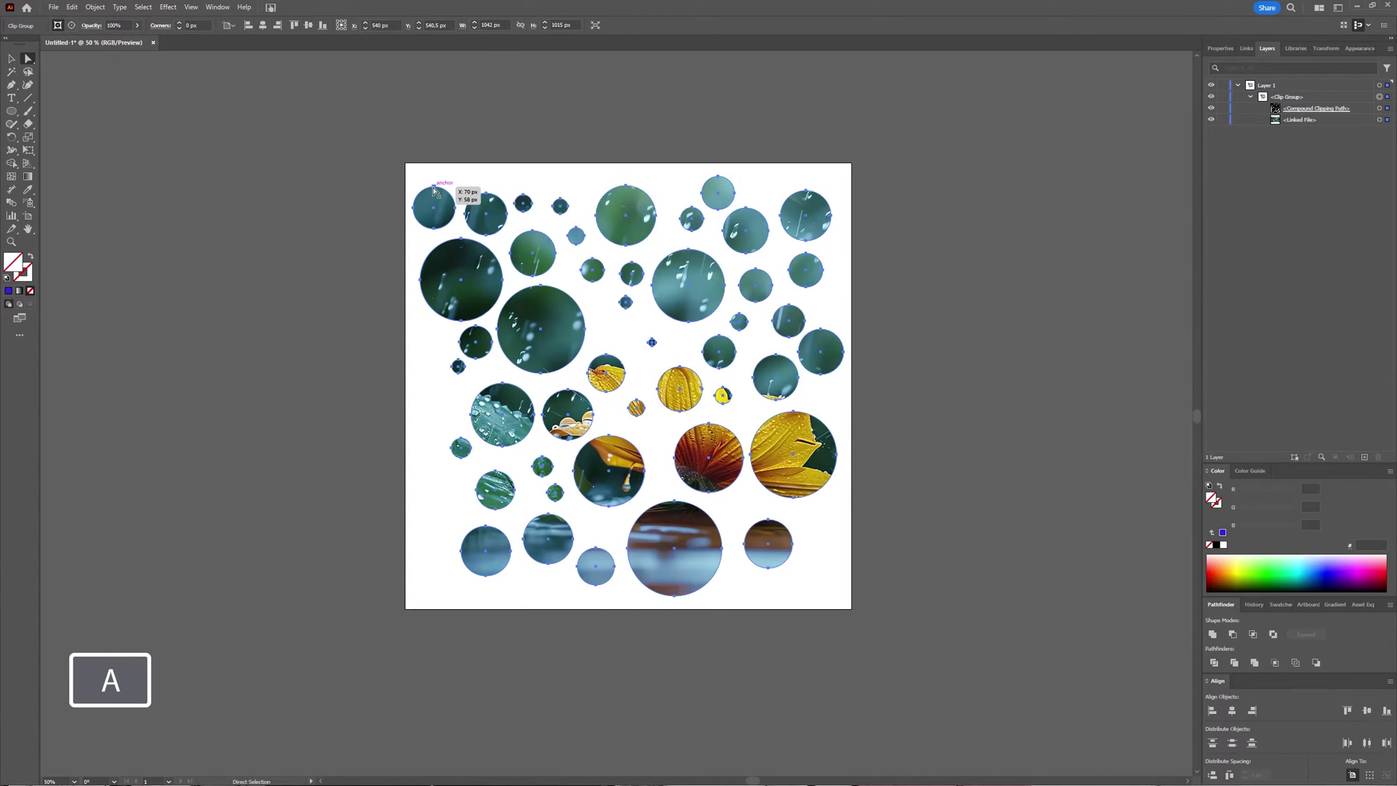
drag(433, 190, 421, 175)
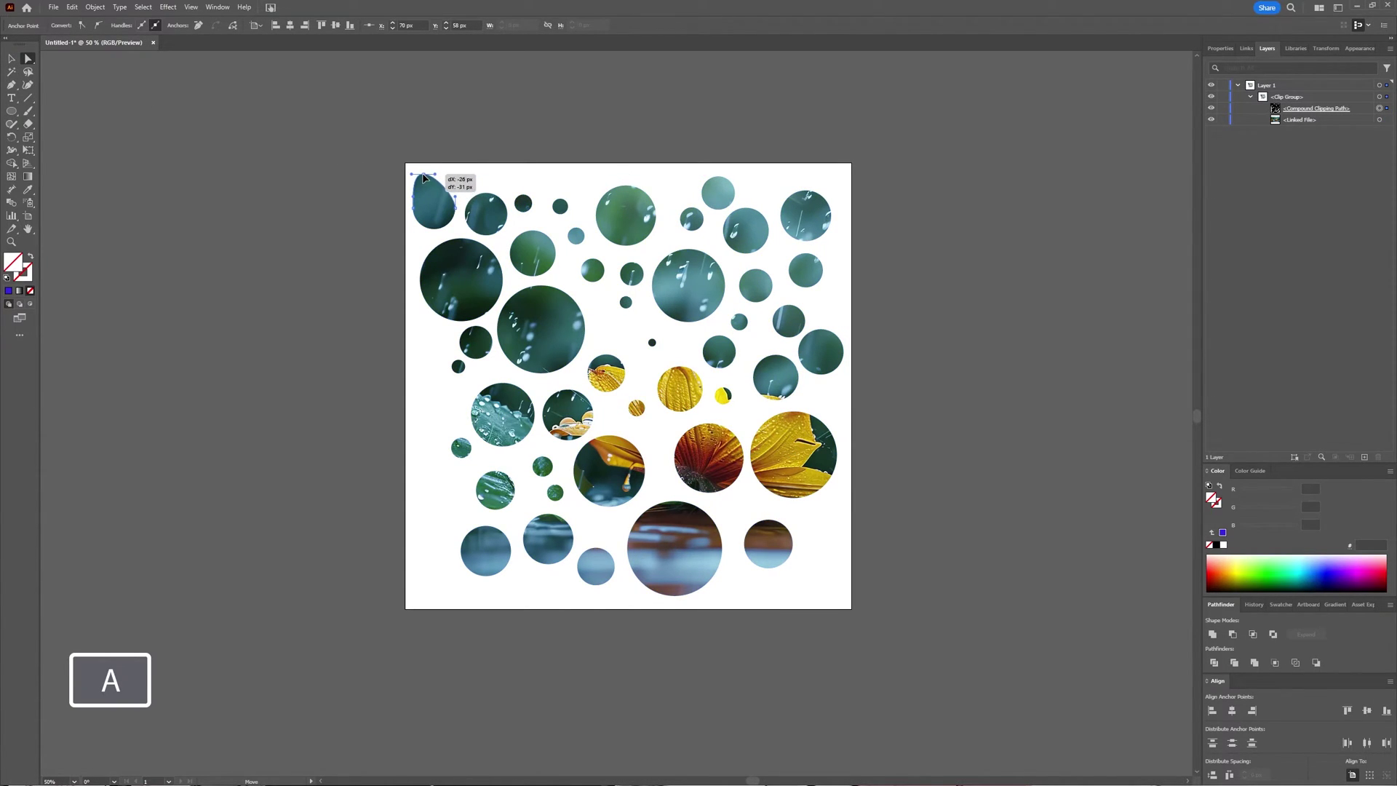
click(489, 212)
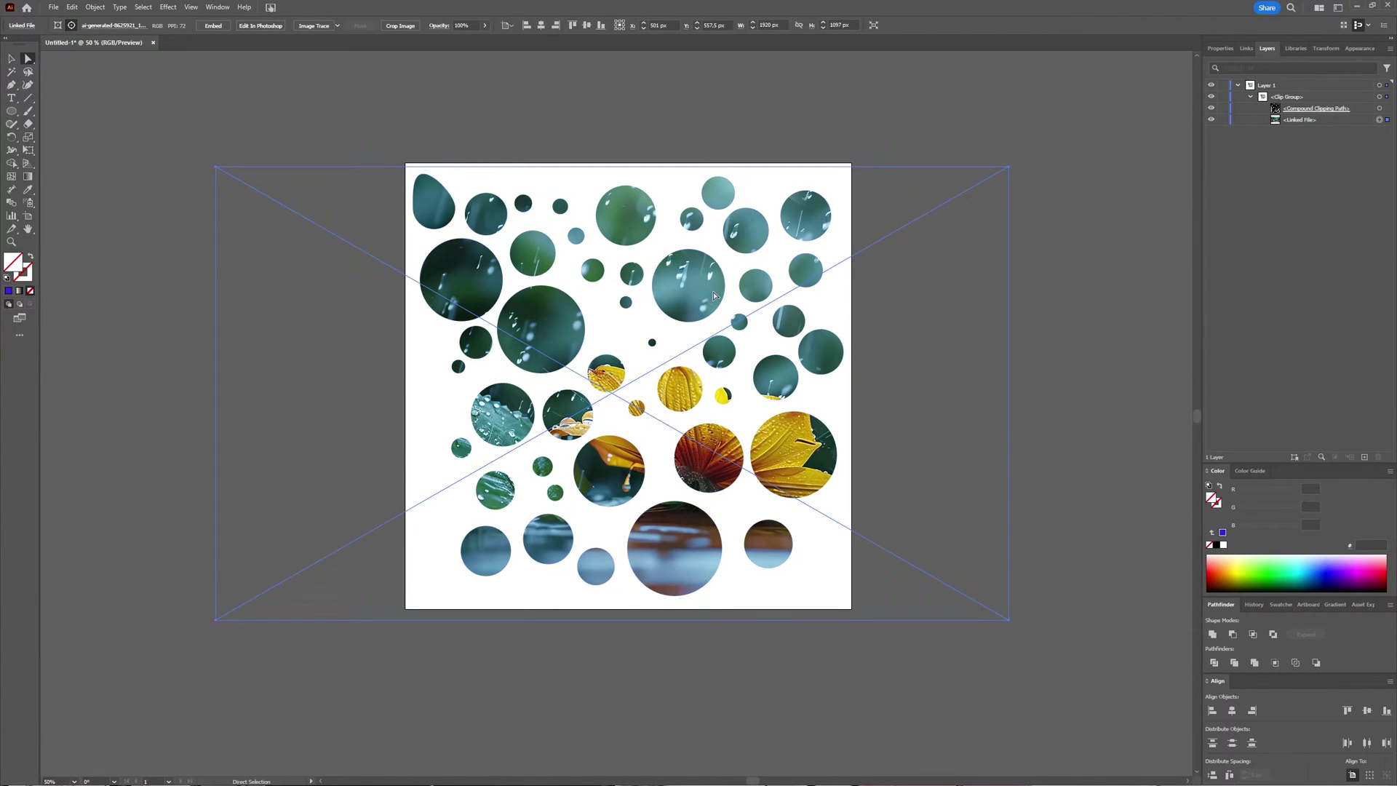
drag(726, 281, 733, 270)
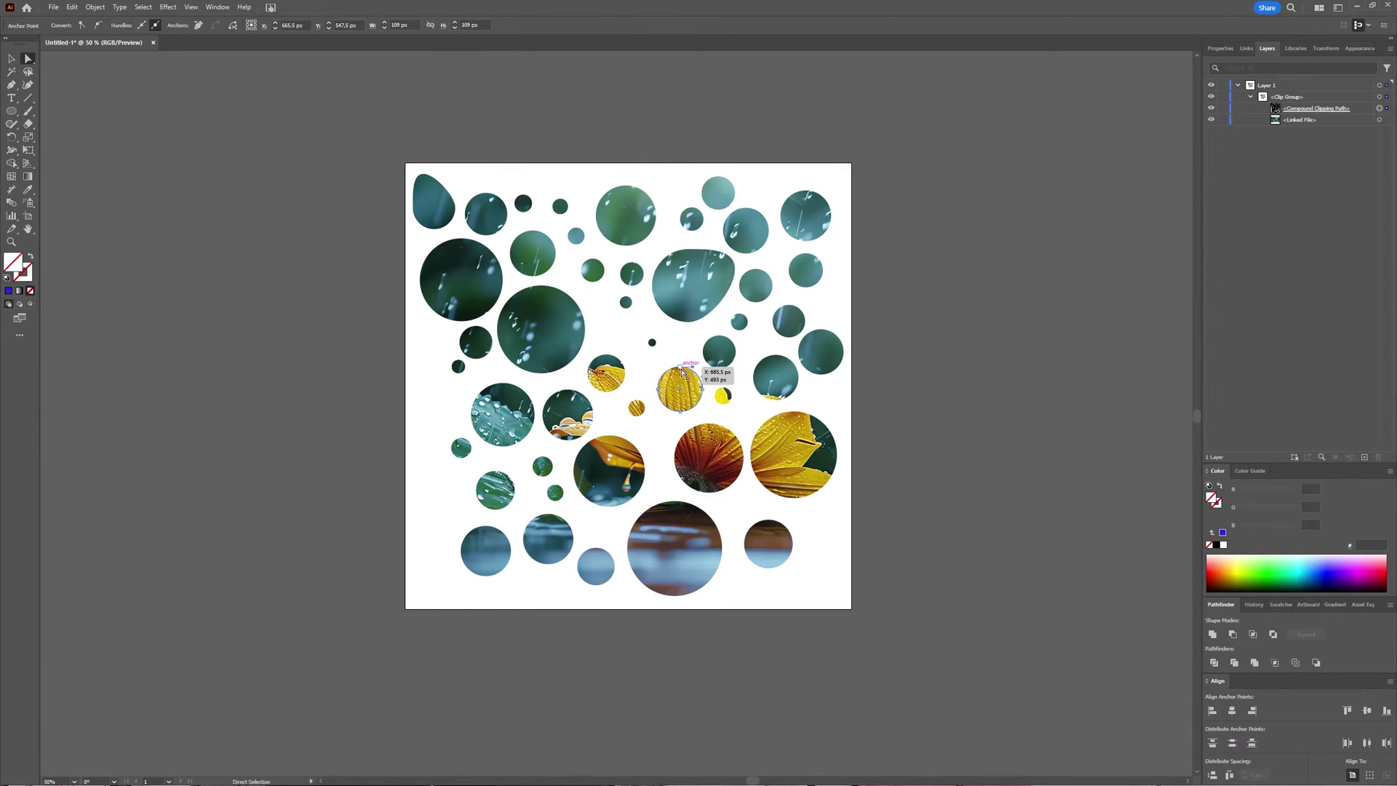
drag(680, 367, 675, 358)
click(718, 437)
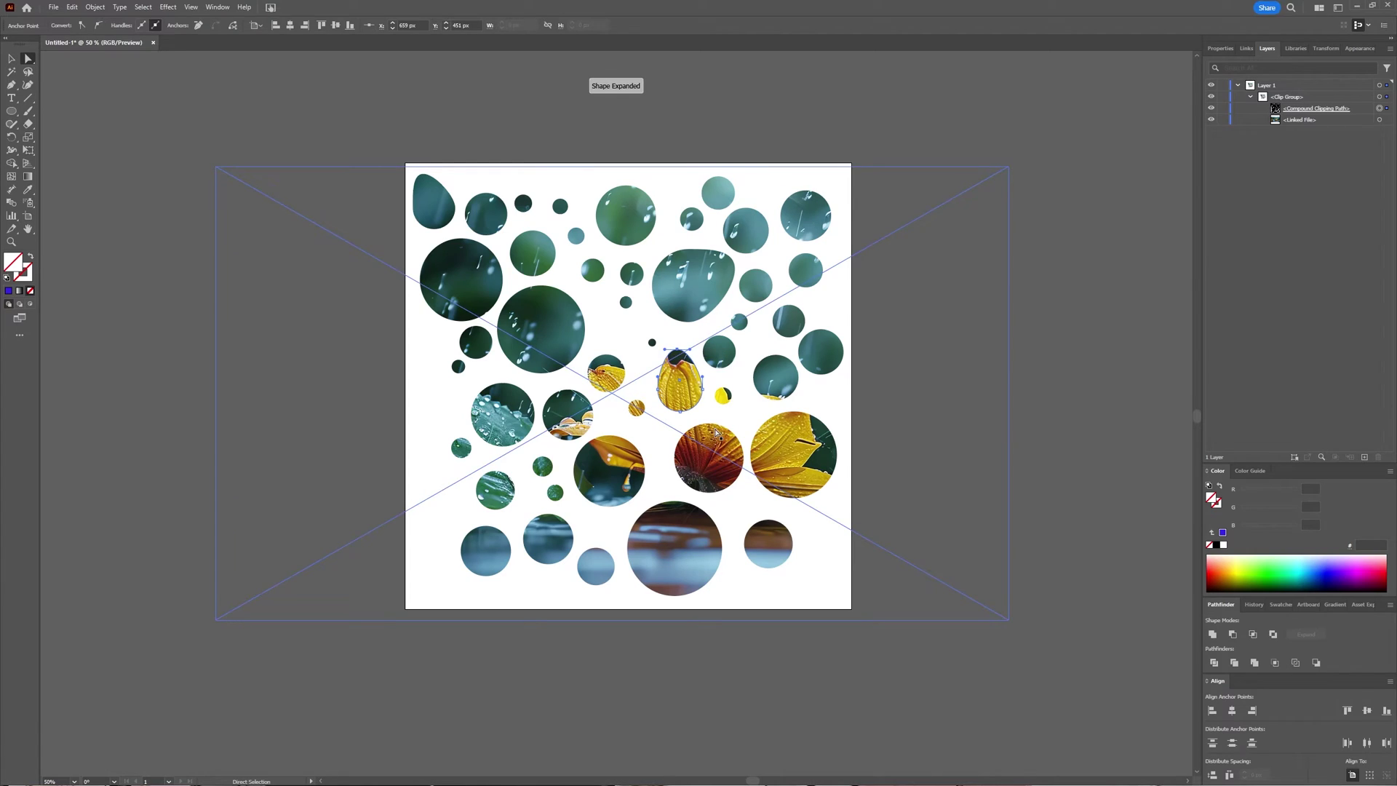
drag(742, 457, 748, 424)
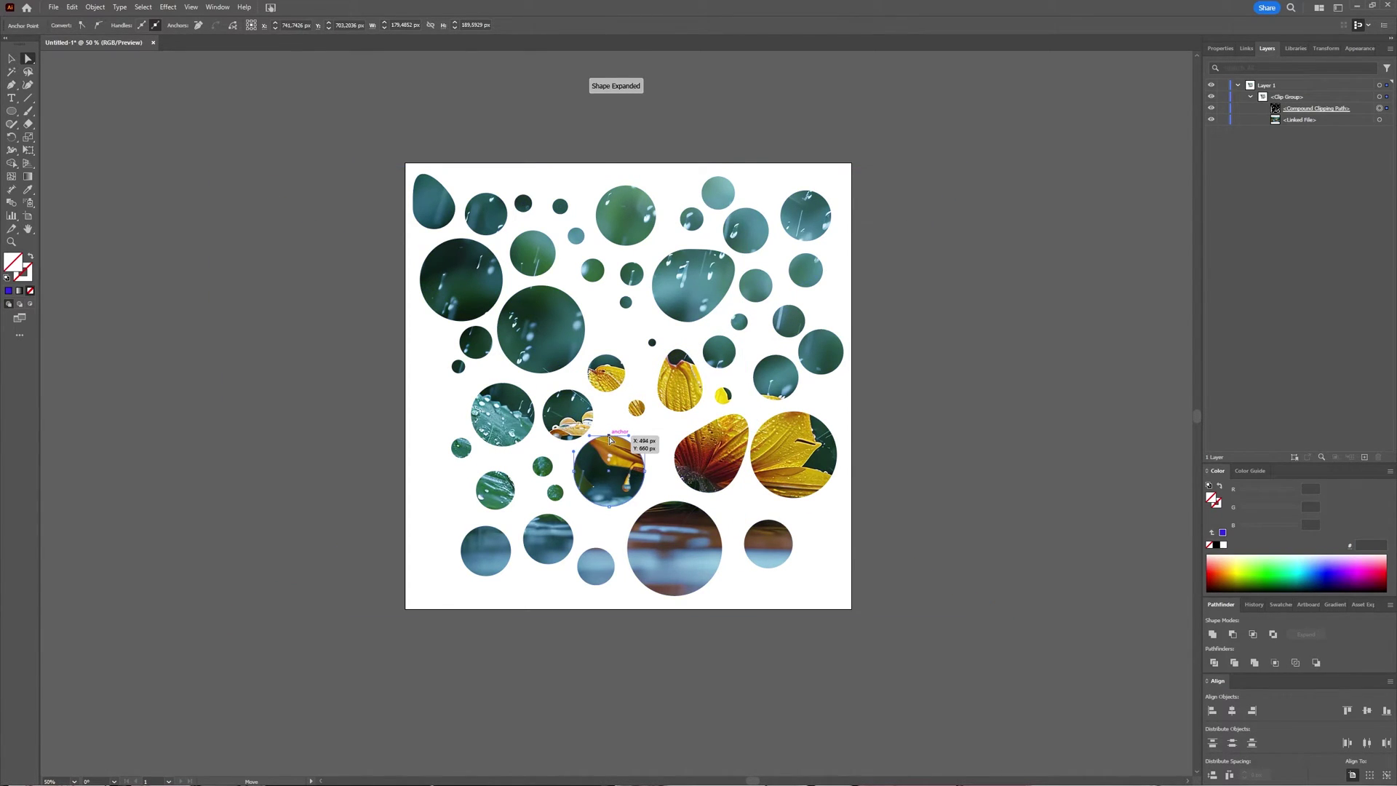
drag(610, 435, 620, 423)
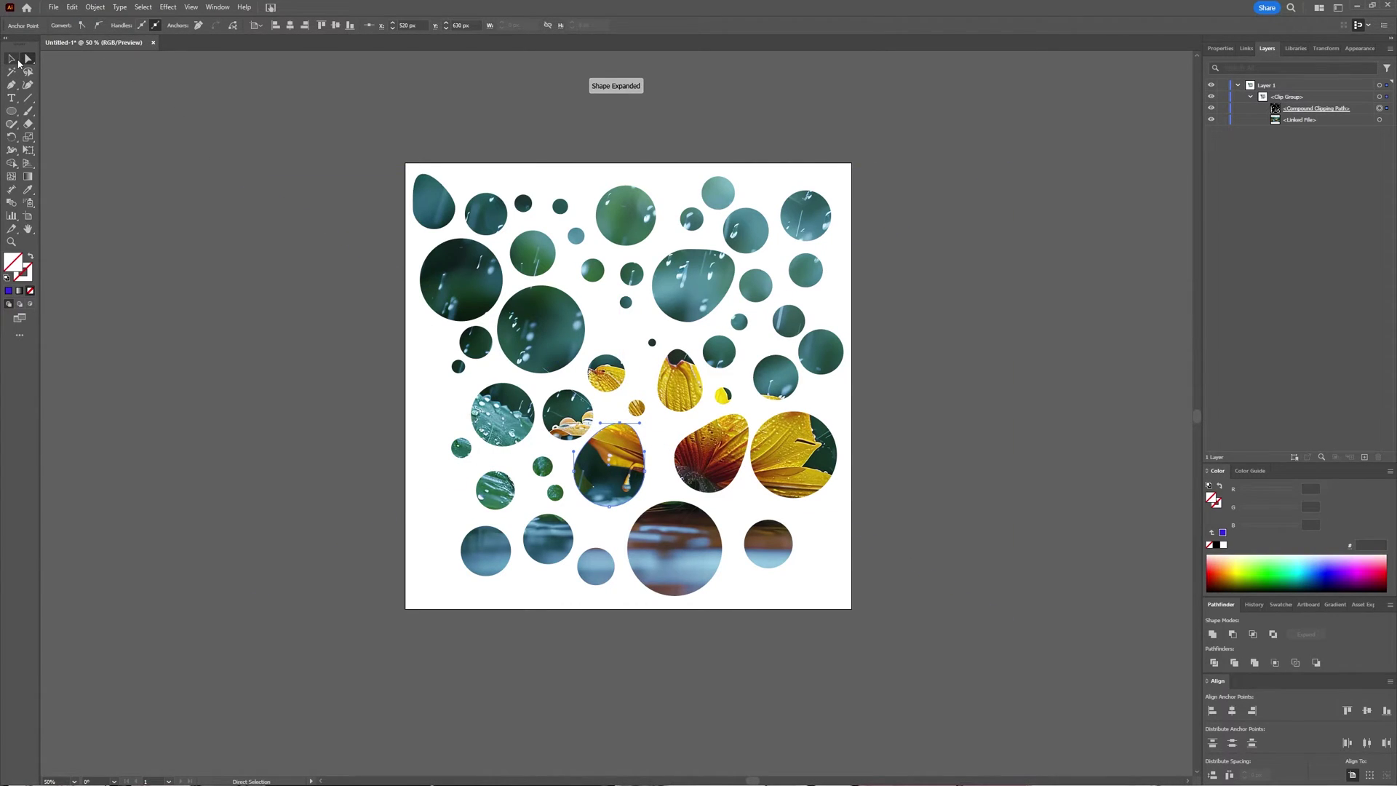
Select the photo inside the clip group and shift it left within the circle shapes
key(v)
key(ctrl+a)
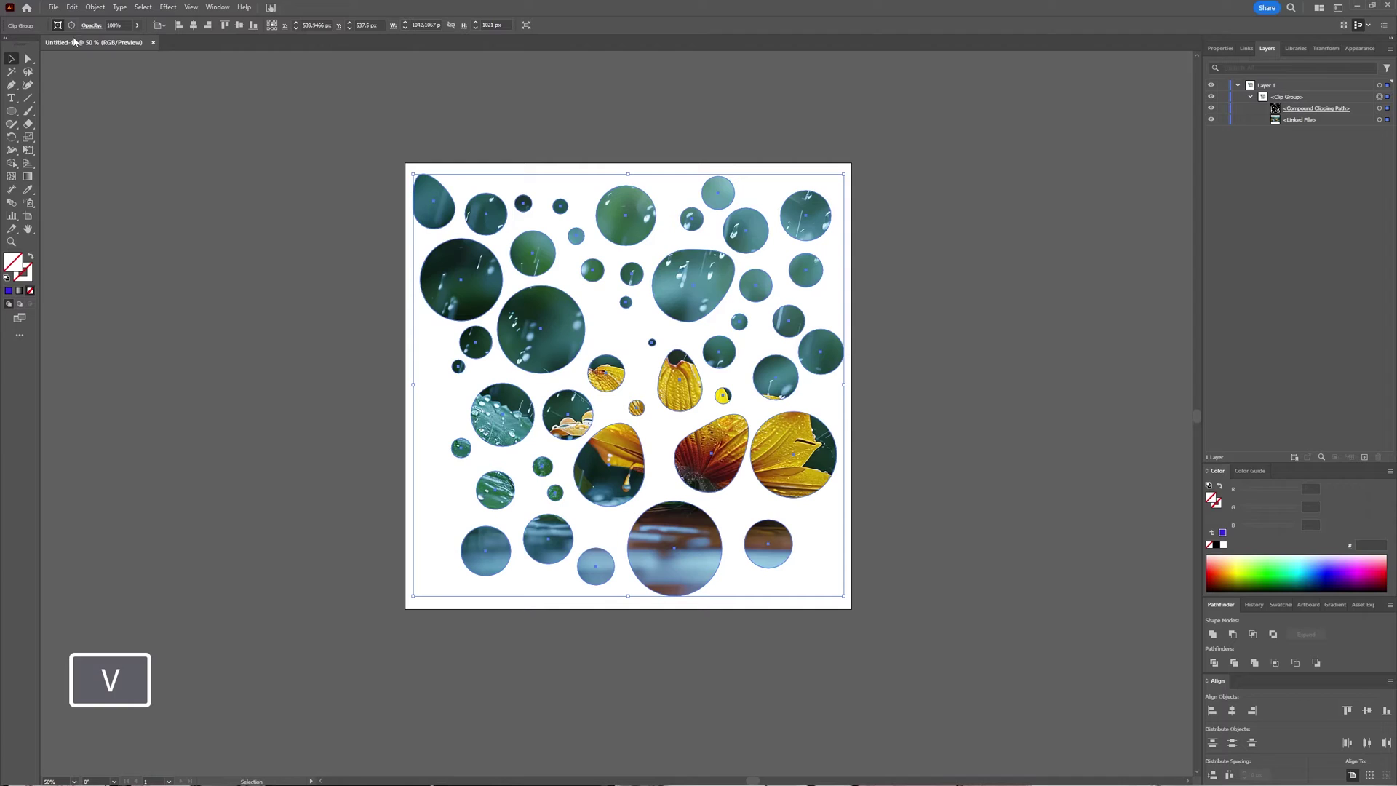
click(71, 25)
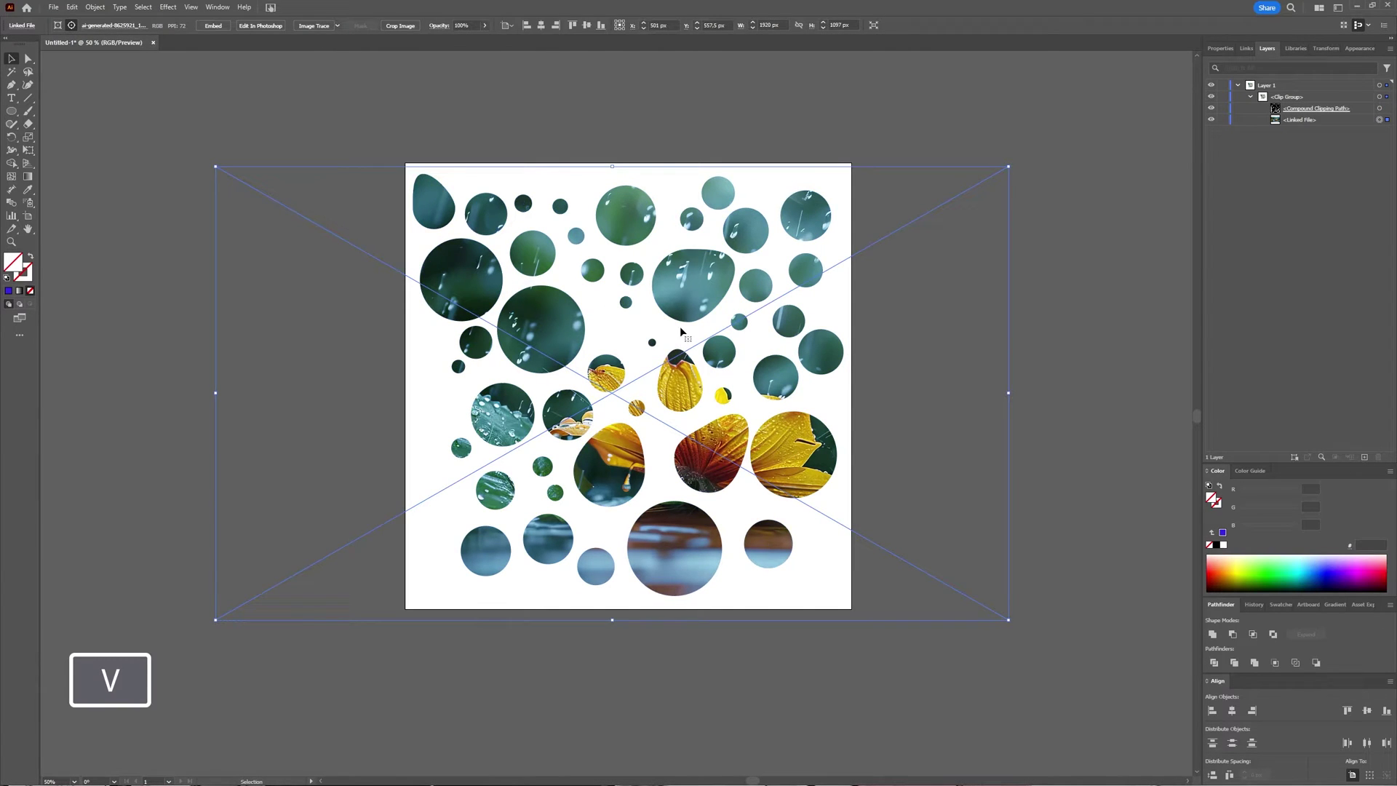
drag(873, 346, 837, 343)
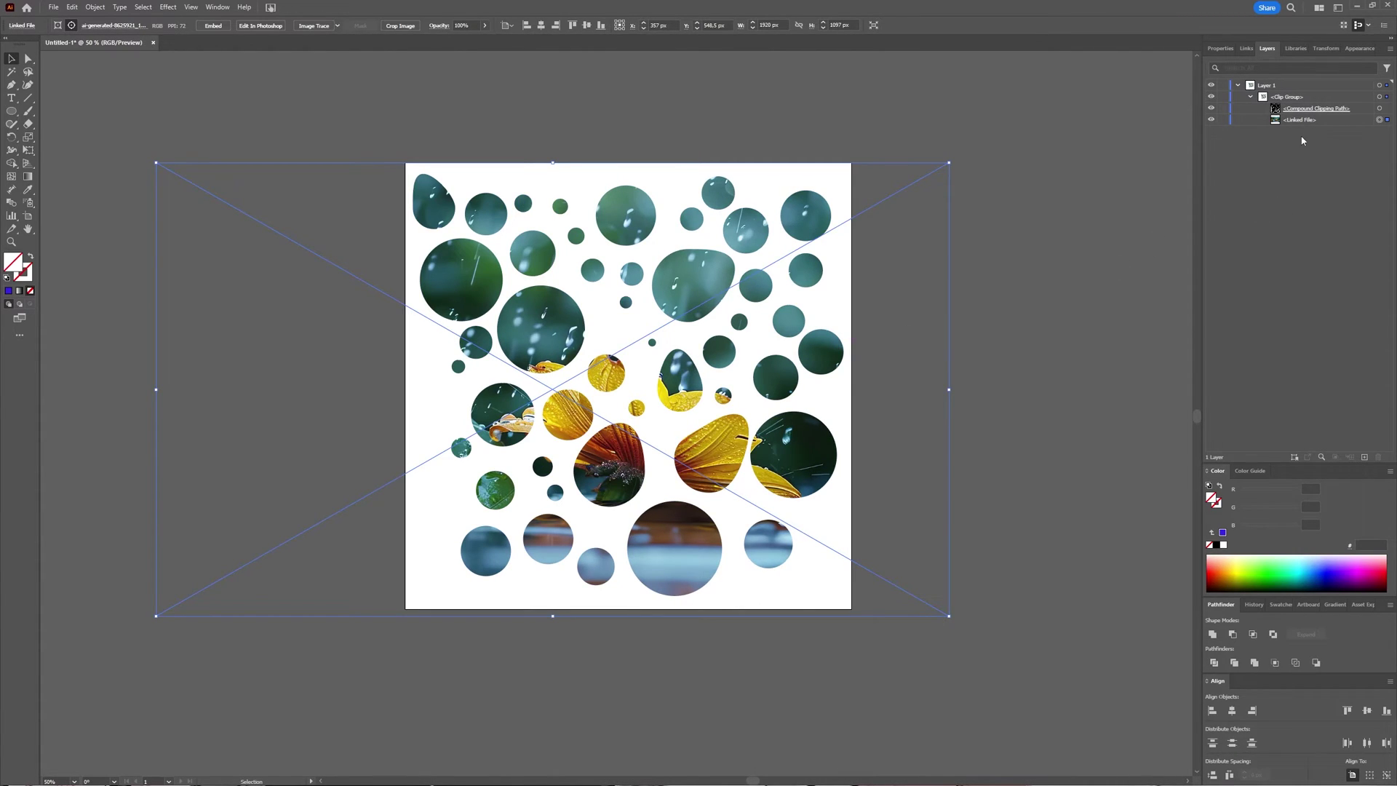
click(1088, 209)
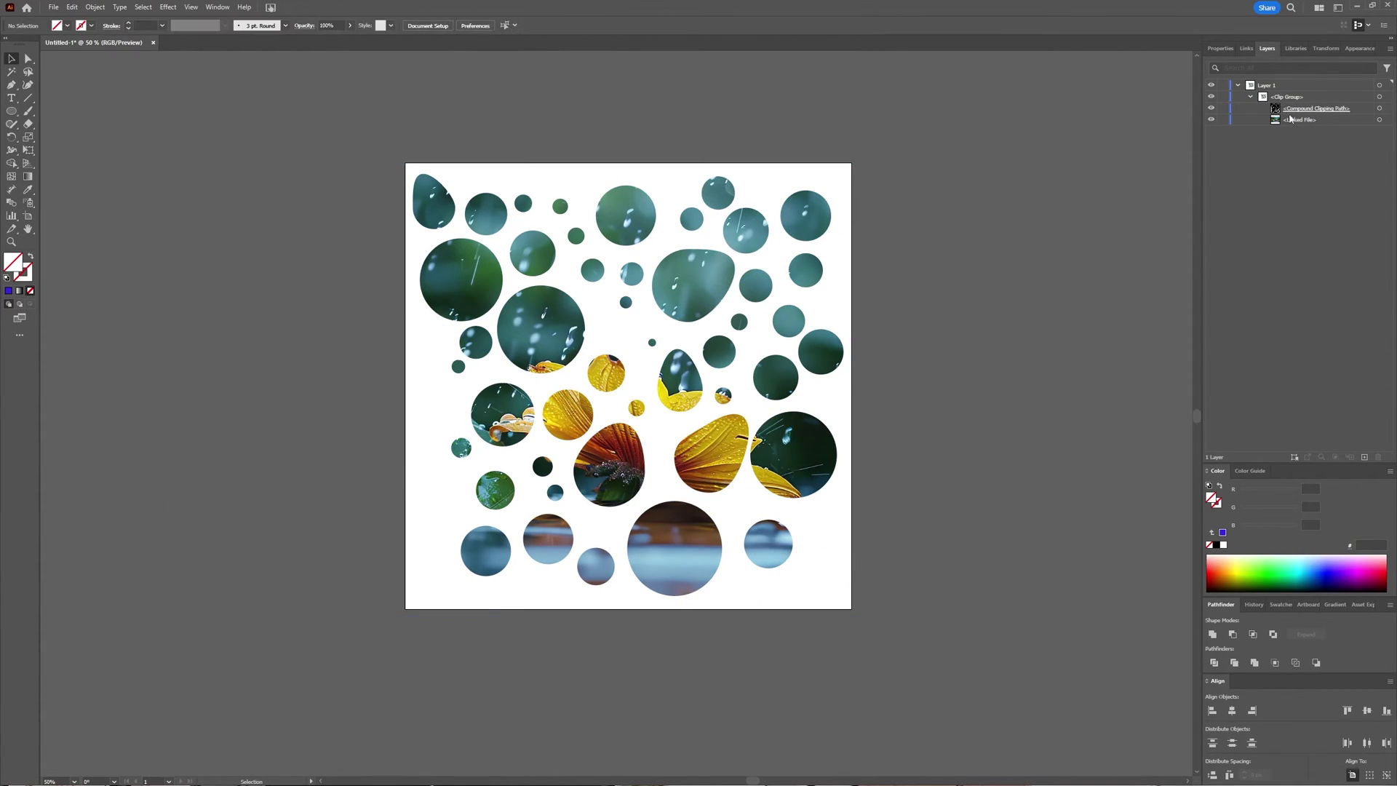
Check the compound clipping path and photo via their Layers targets, then deselect
click(1385, 112)
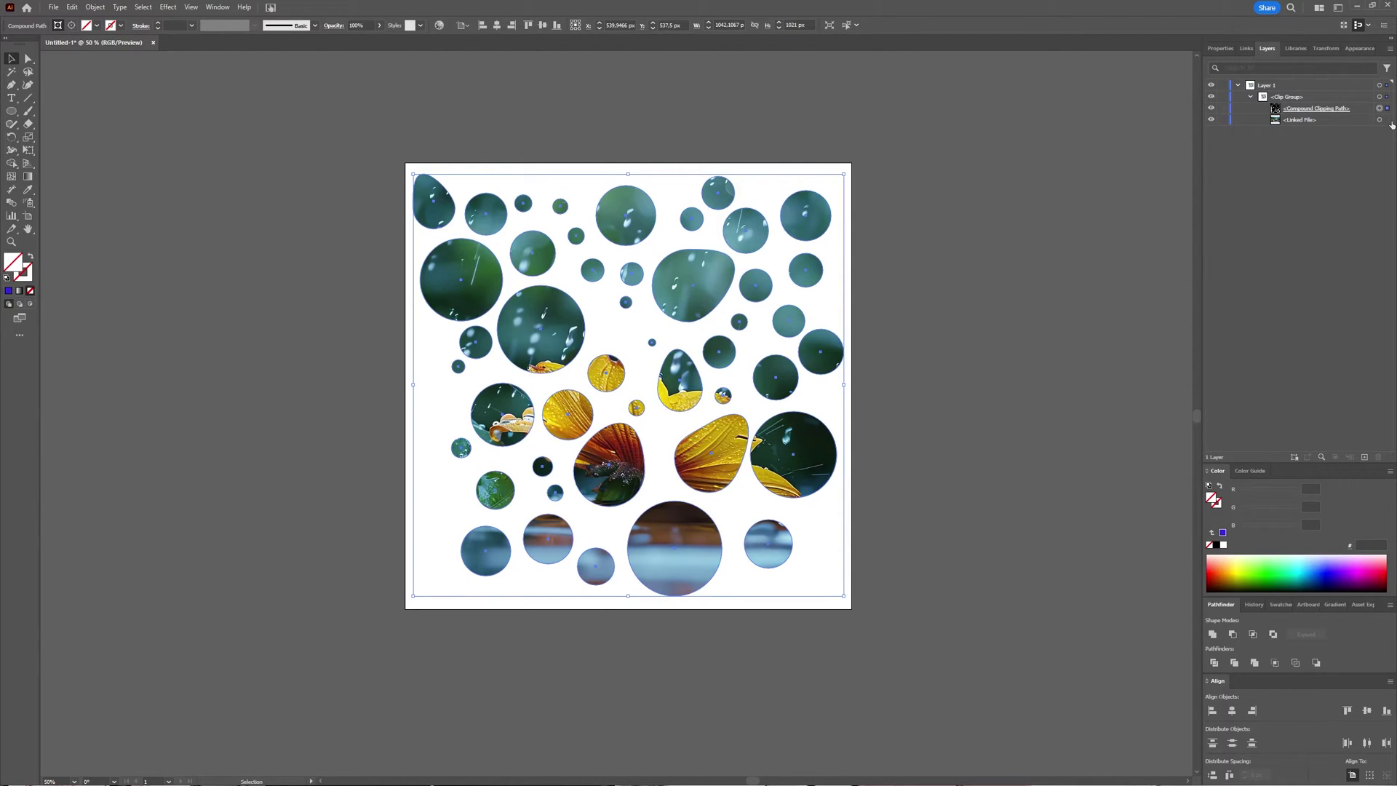
click(1388, 121)
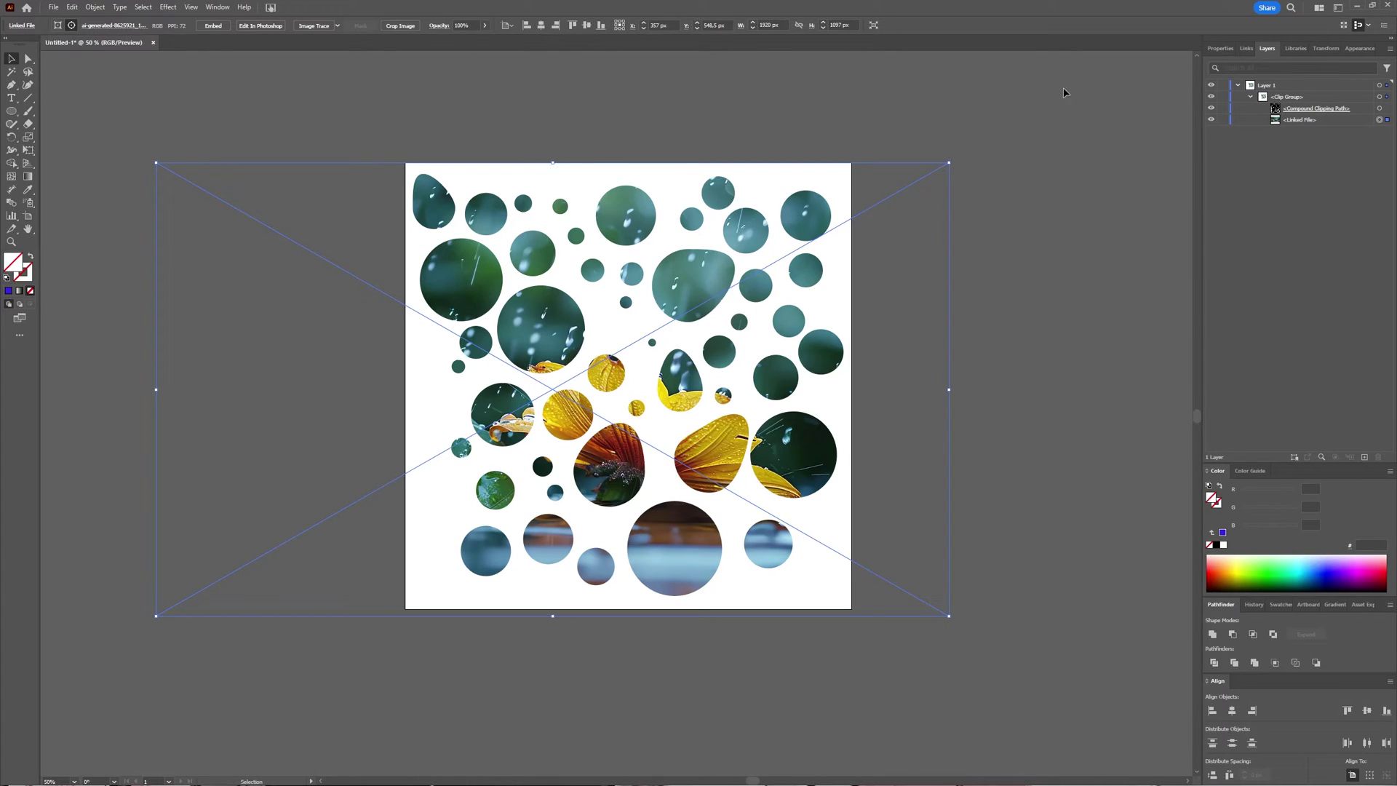
click(1387, 109)
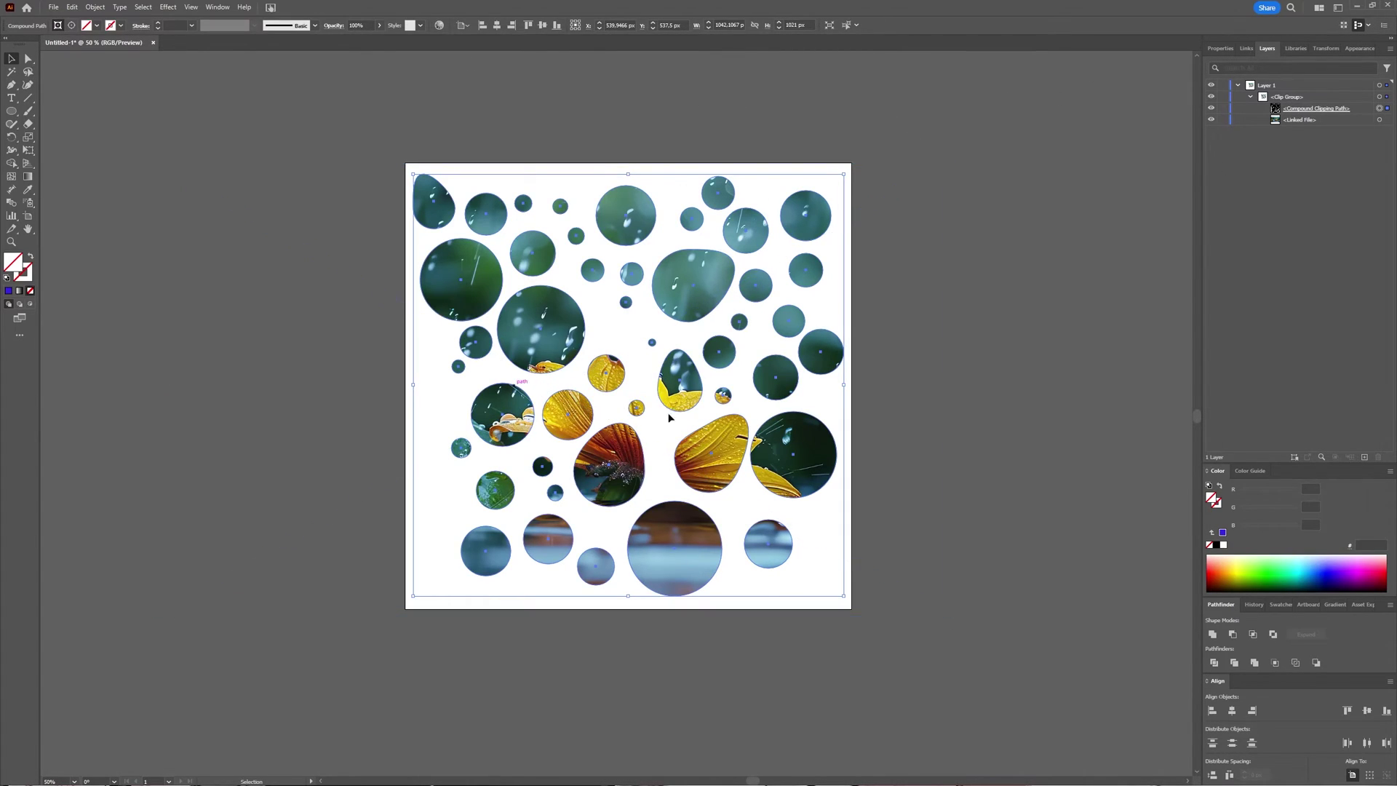
click(995, 446)
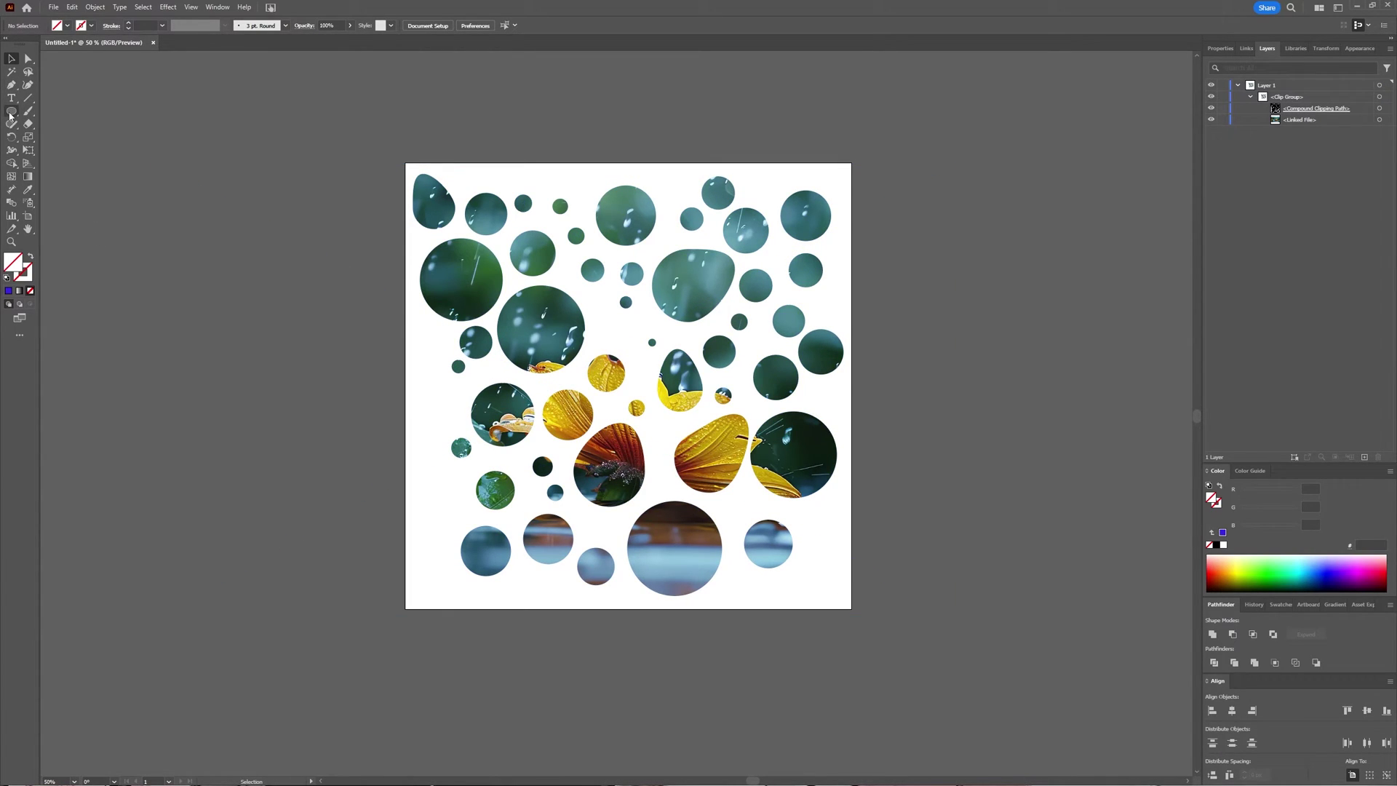
Draw a star filled with bright green 0FEF6A
drag(9, 114, 78, 165)
double_click(12, 262)
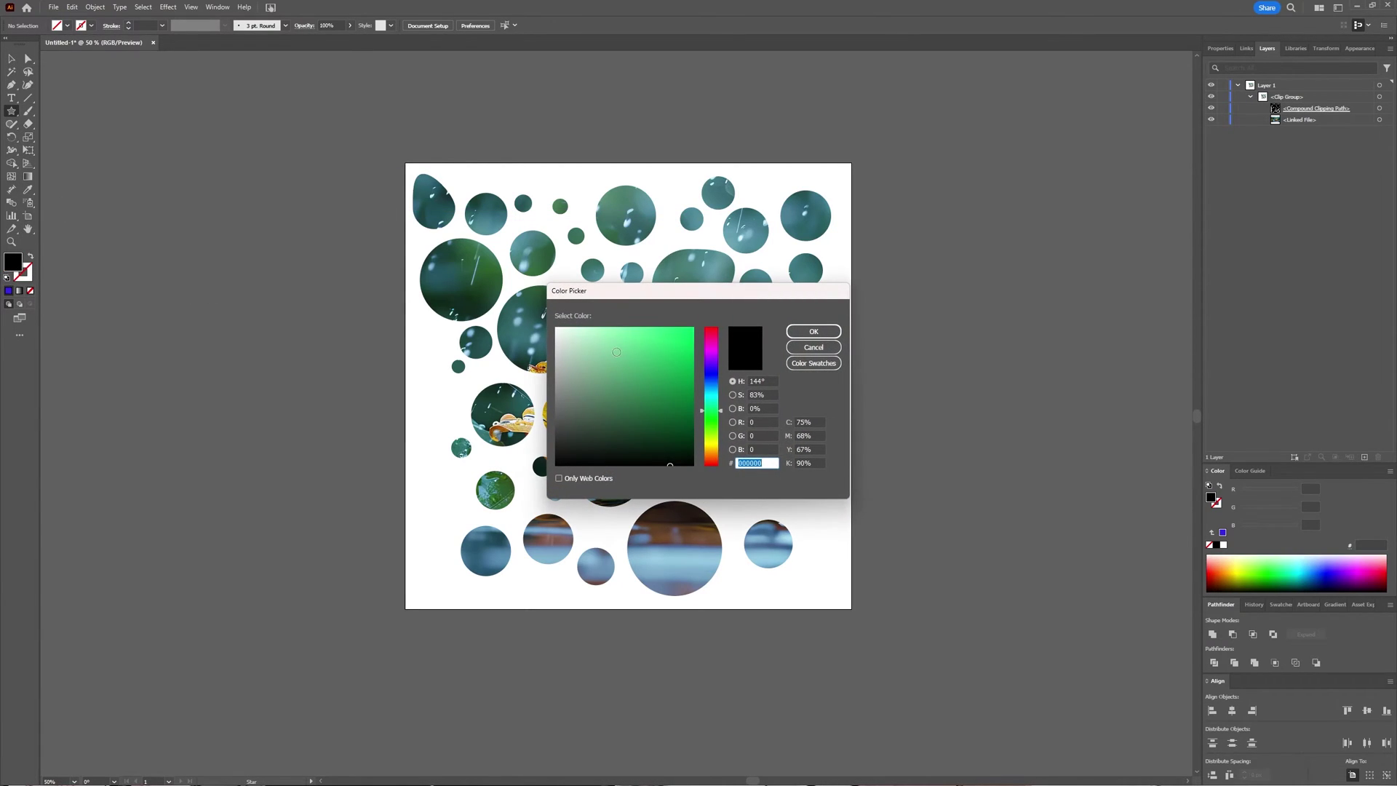
click(685, 335)
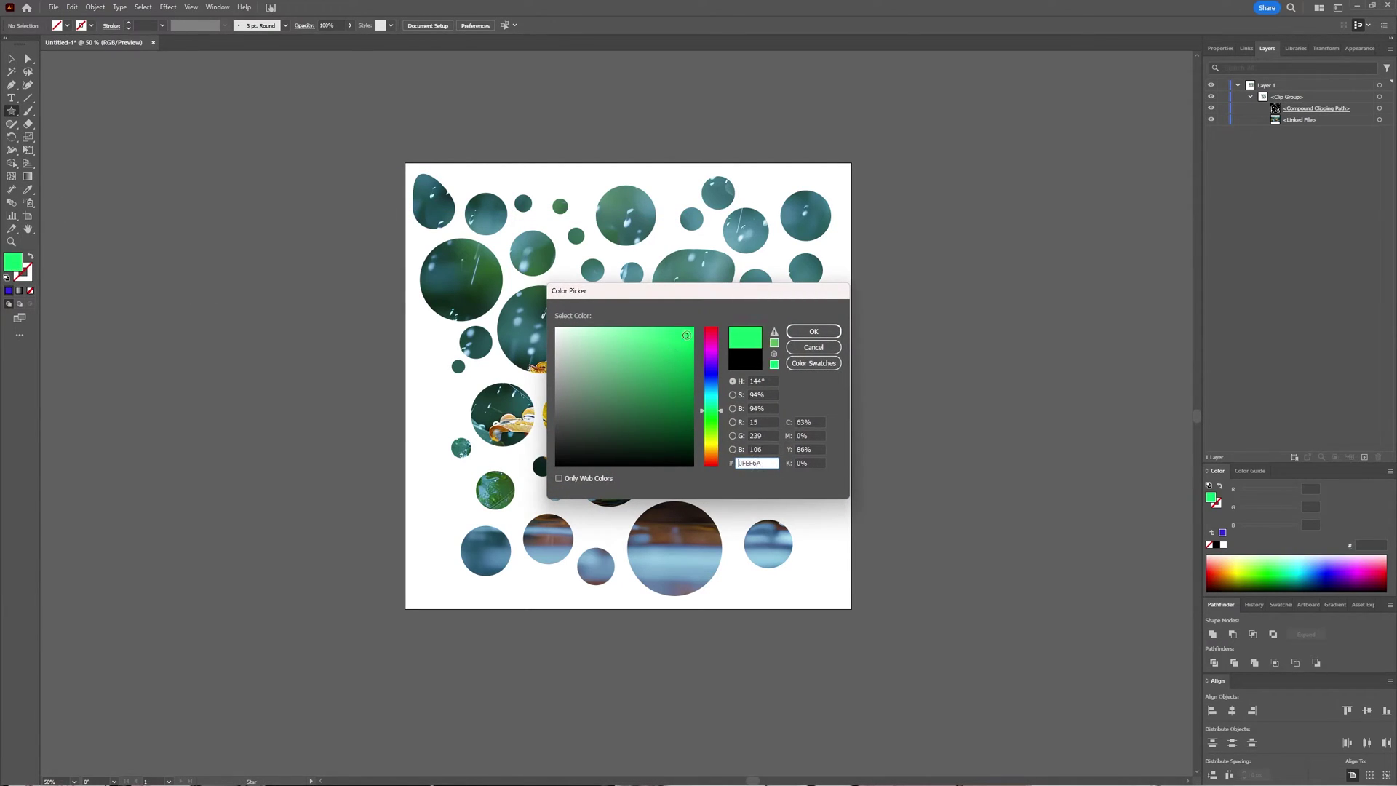
click(814, 331)
mouse_move(297, 245)
mouse_down()
mouse_move(382, 320)
mouse_move(366, 311)
mouse_up()
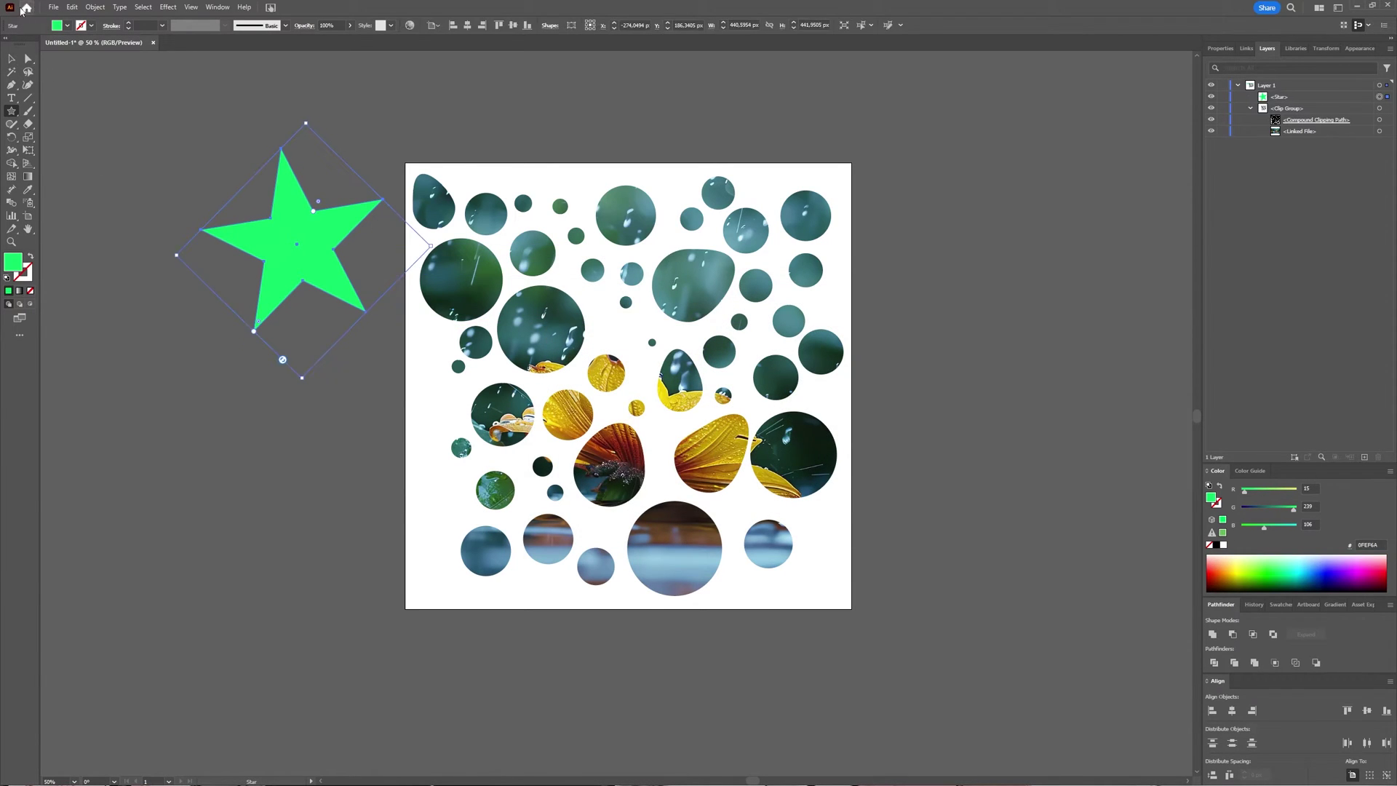
Move the star onto the artboard and rotate it
key(v)
mouse_move(320, 245)
mouse_down()
mouse_move(580, 291)
mouse_move(610, 214)
mouse_move(650, 213)
mouse_up()
drag(716, 129, 1088, 235)
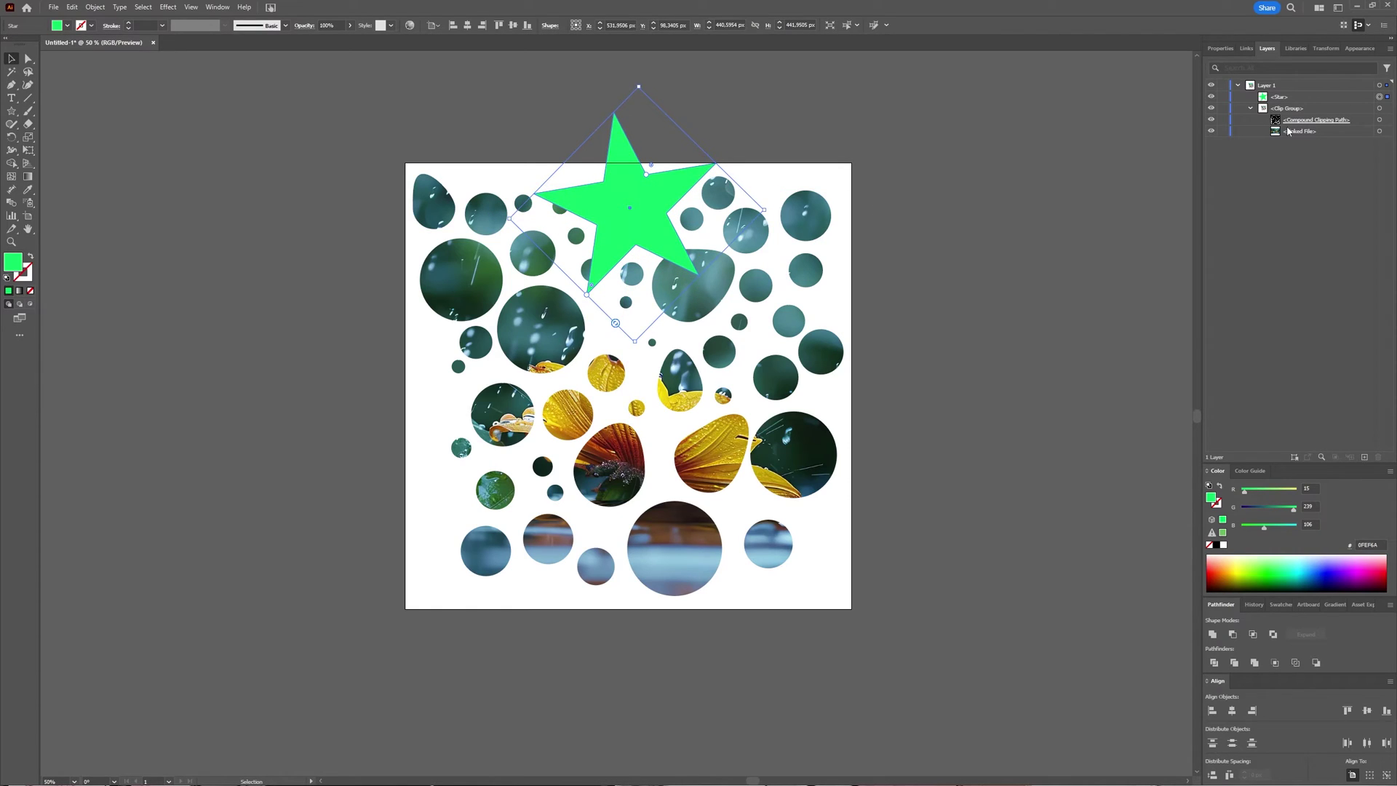
drag(1316, 99, 1325, 128)
drag(645, 204, 451, 232)
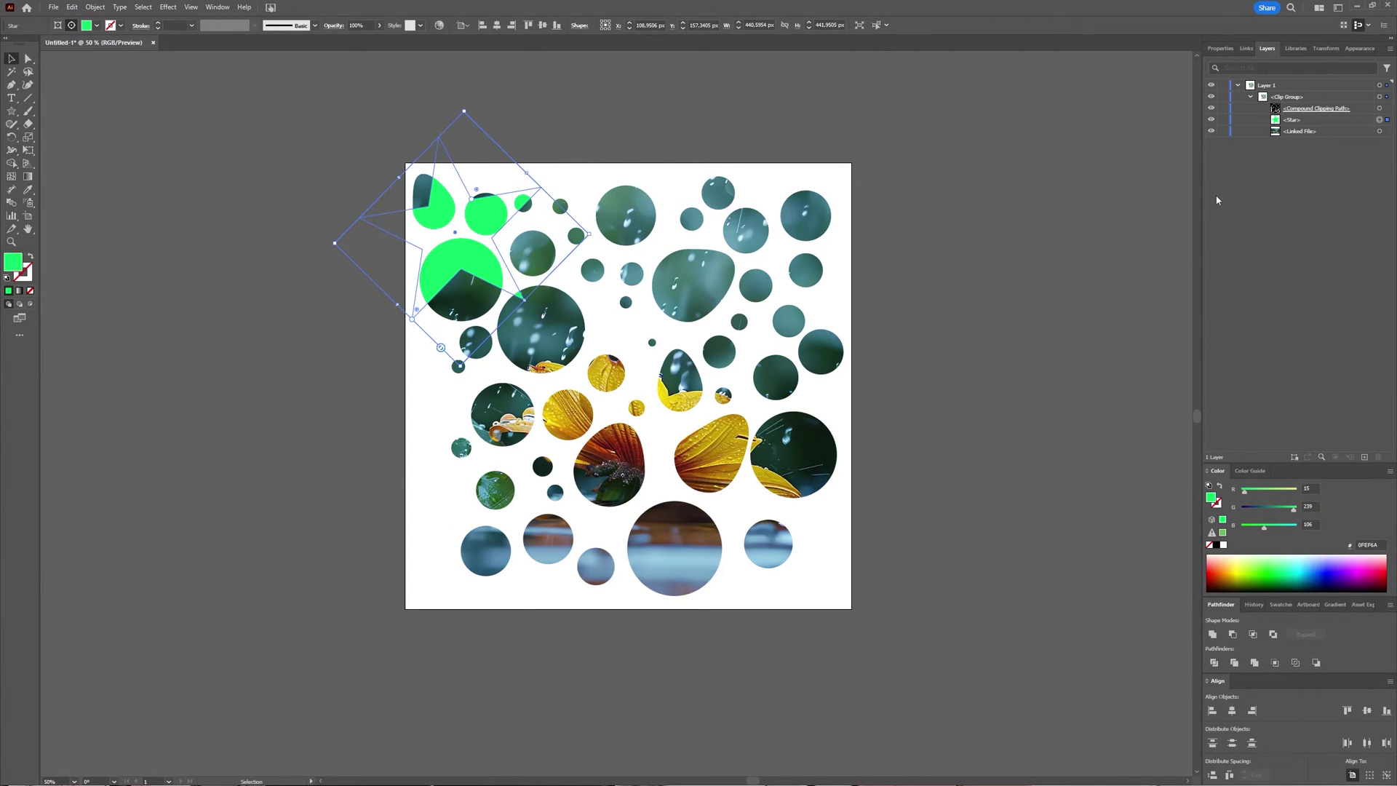
Pull the star out of the clip group in Layers and place it over the top-right corner
click(1319, 122)
drag(1319, 102, 1323, 97)
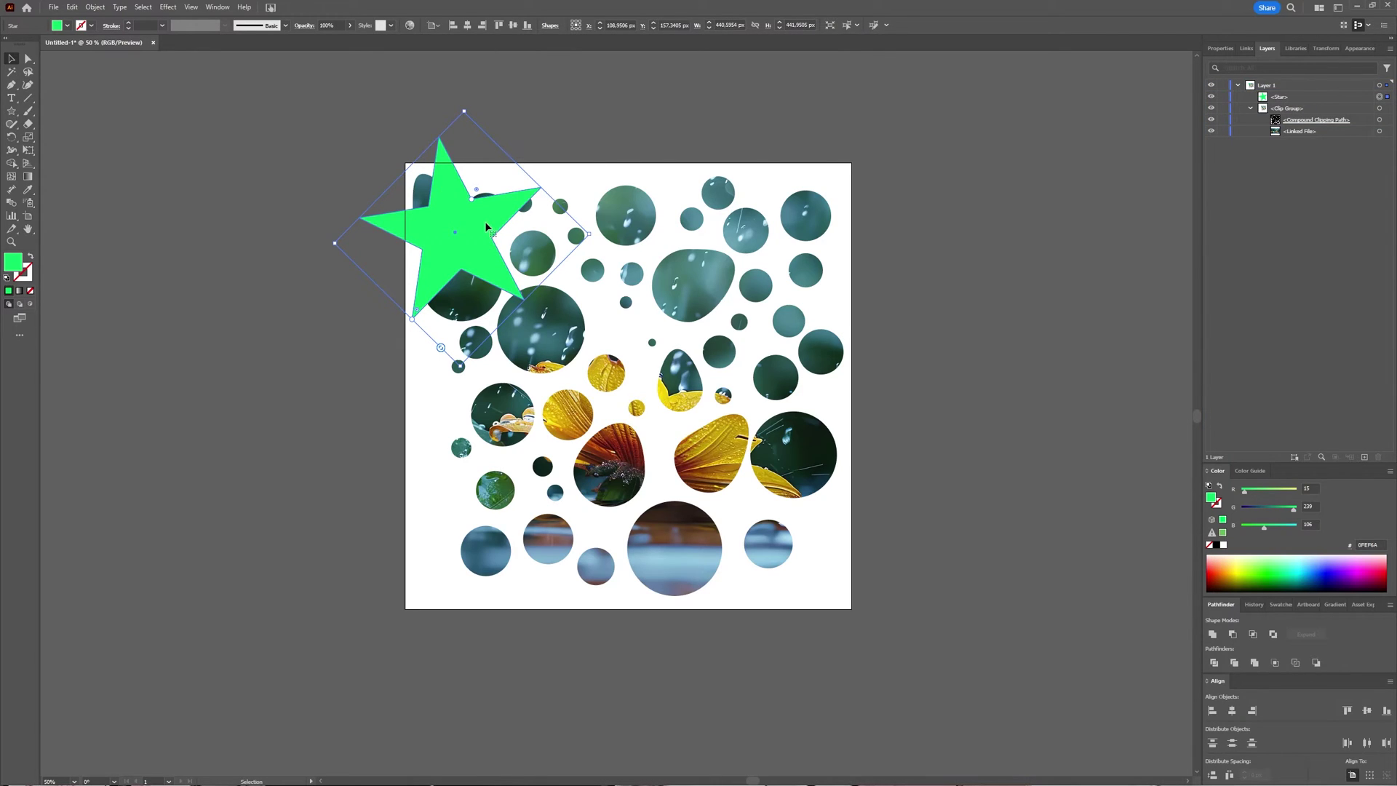
drag(491, 227, 907, 155)
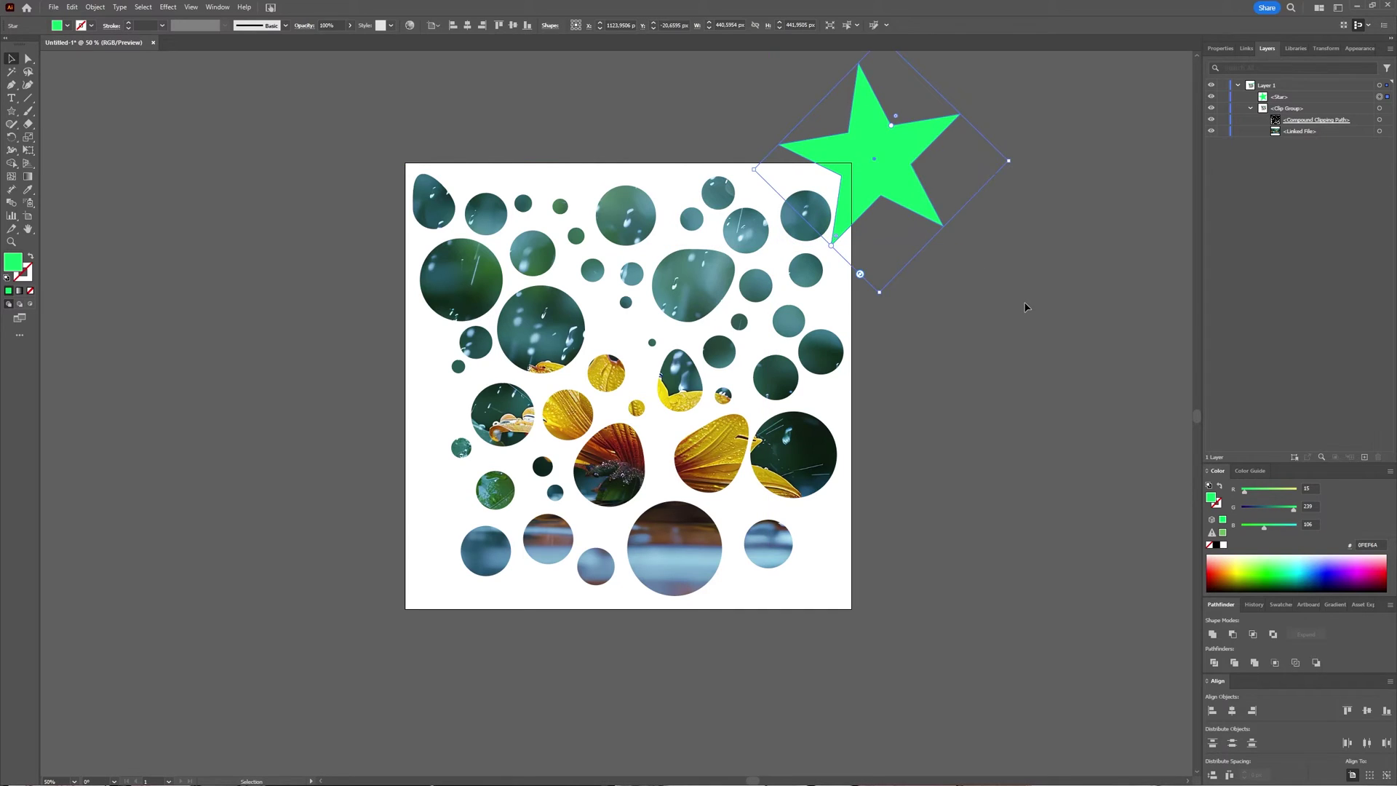
click(1023, 301)
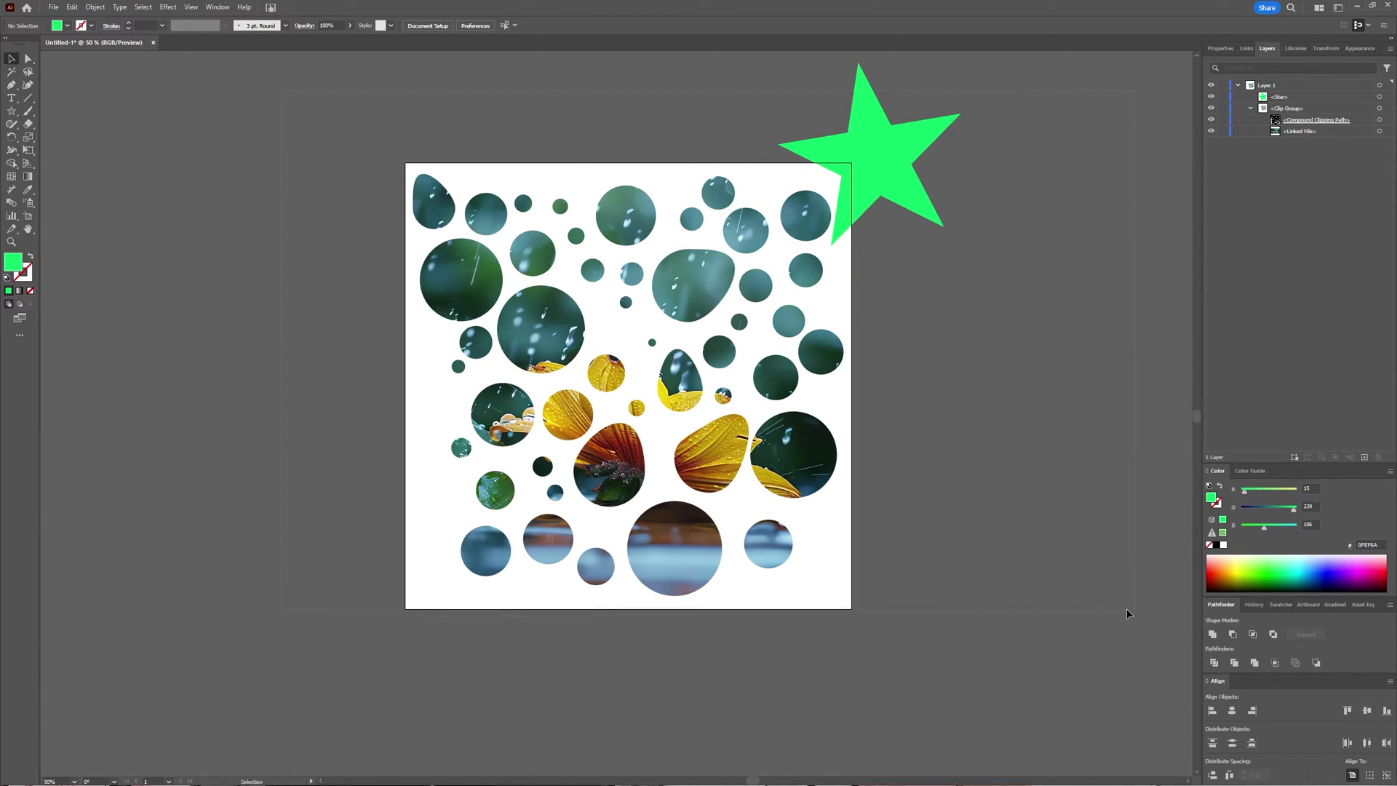
key(ctrl+a)
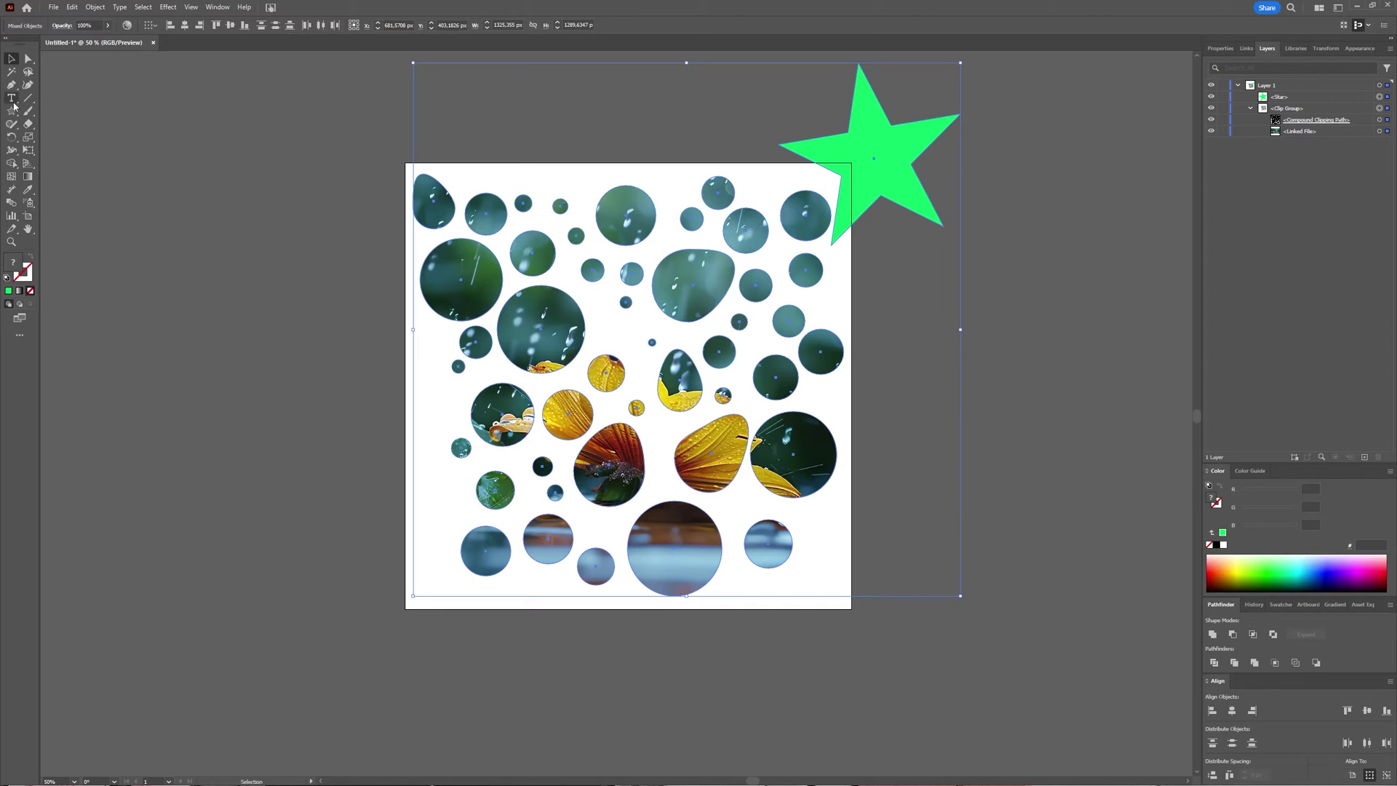
click(94, 8)
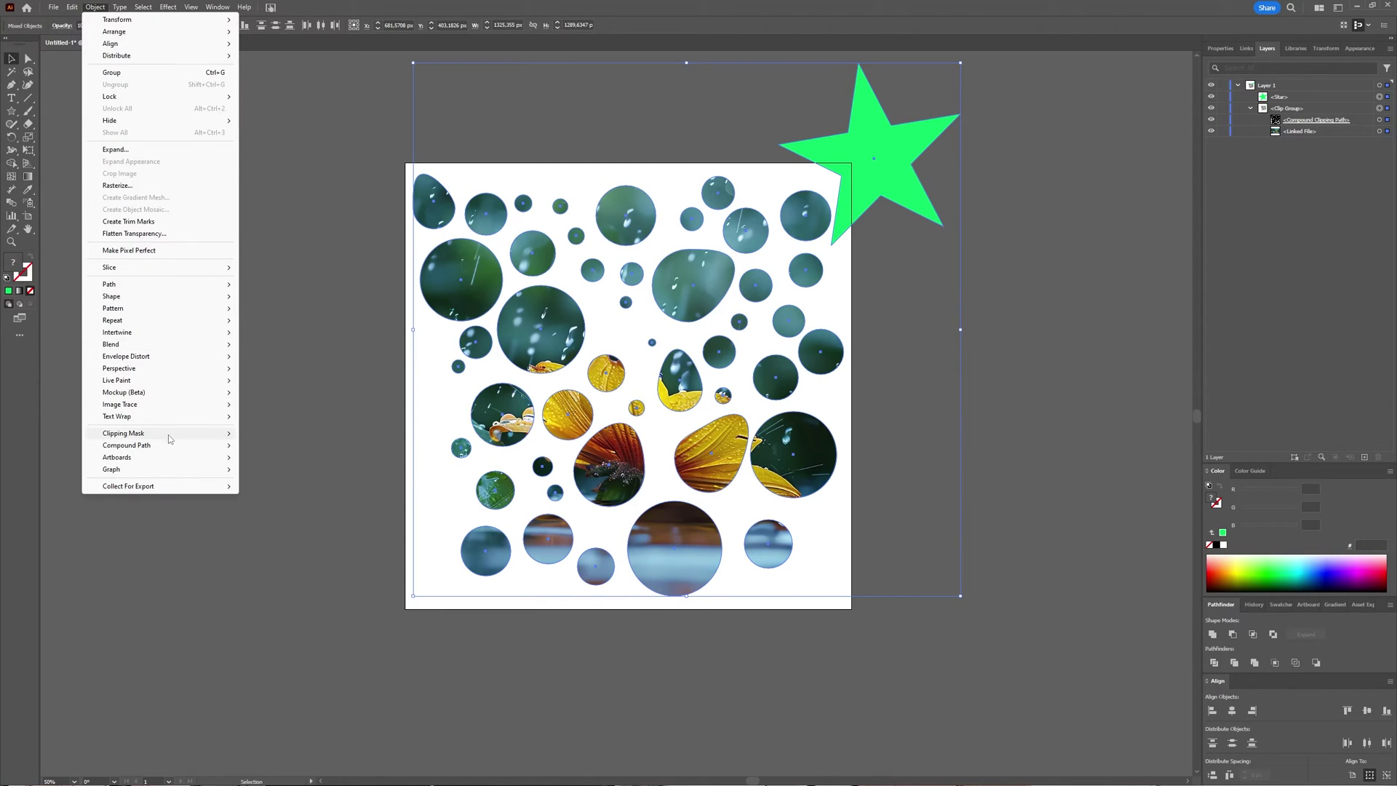
mouse_move(178, 438)
click(279, 446)
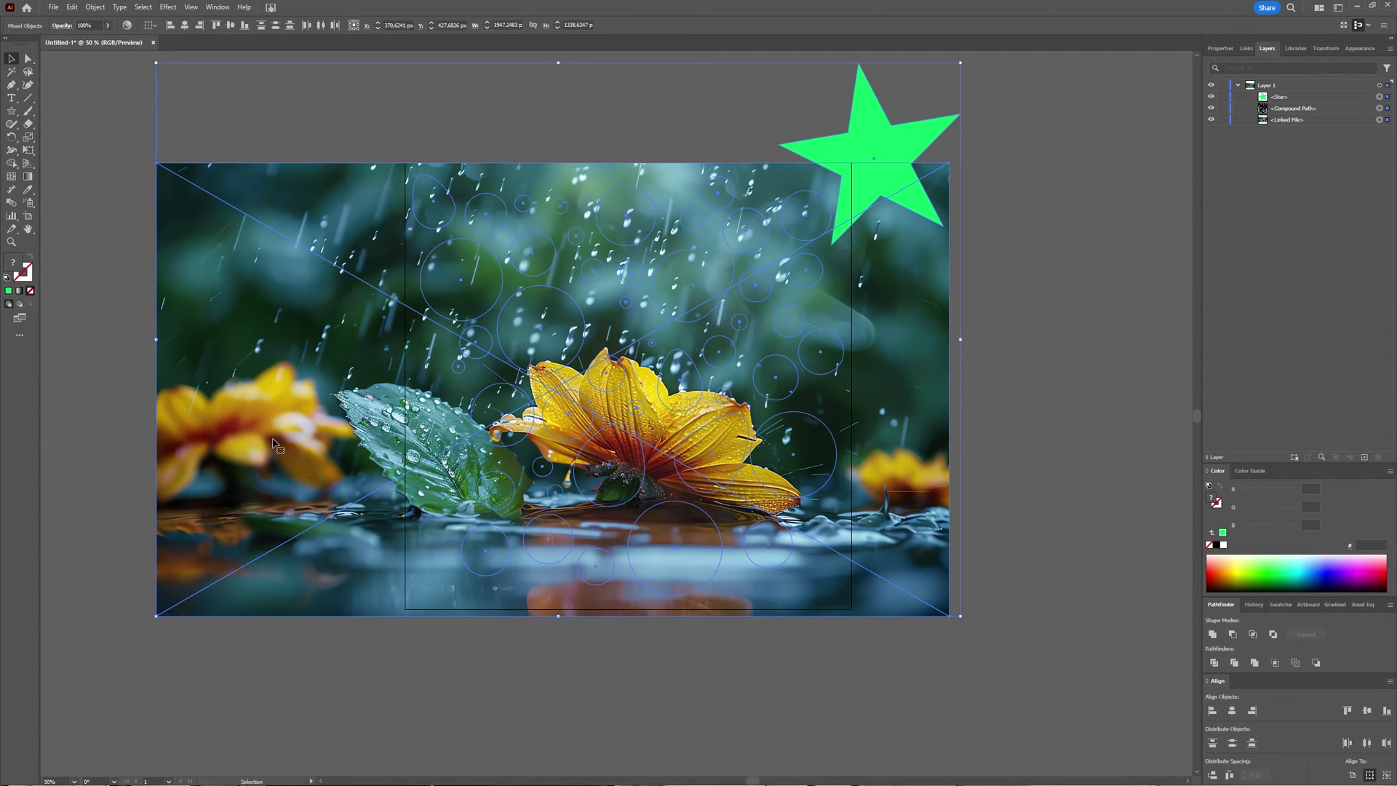
key(ctrl+z)
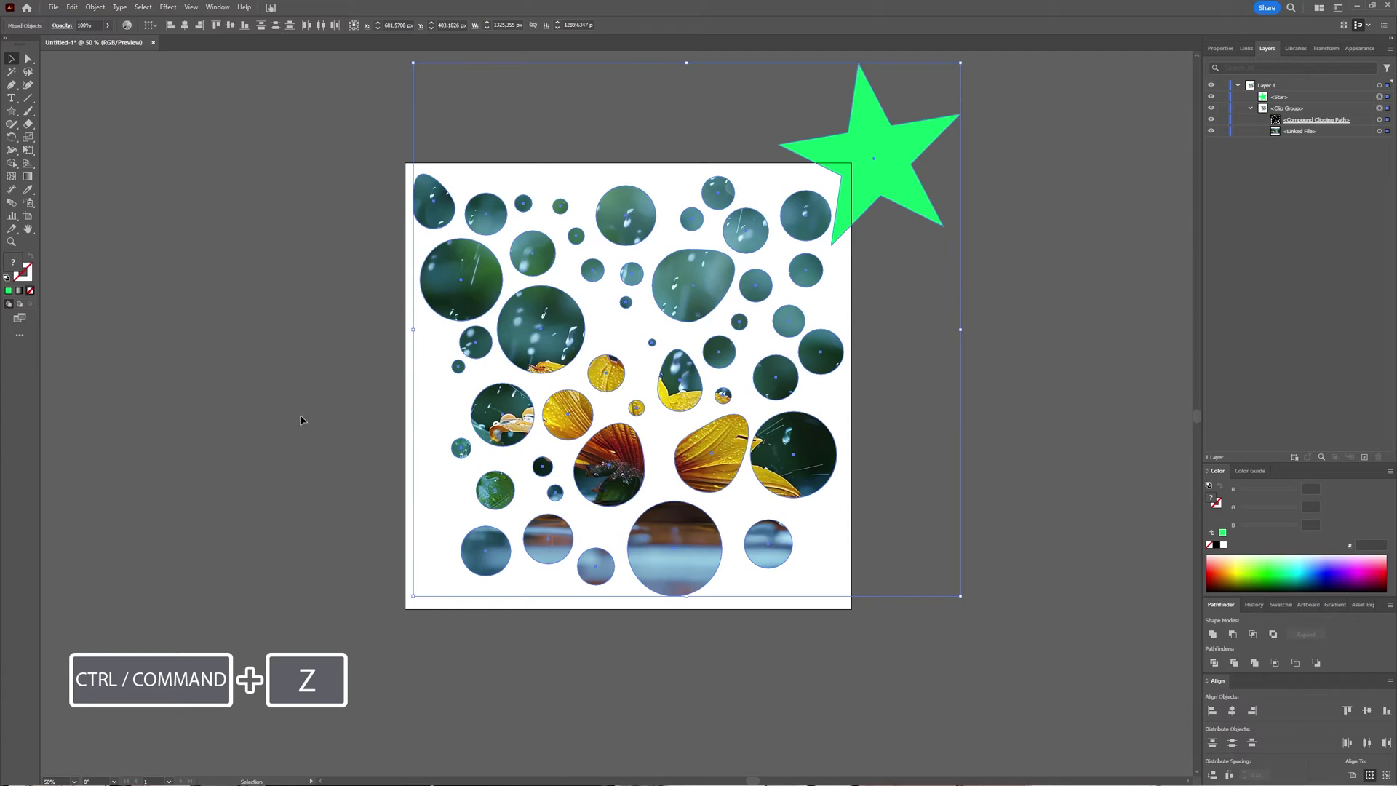
click(1080, 308)
Undo the star's last nudge, then select the circle compound path and show its properties
key(ctrl+z)
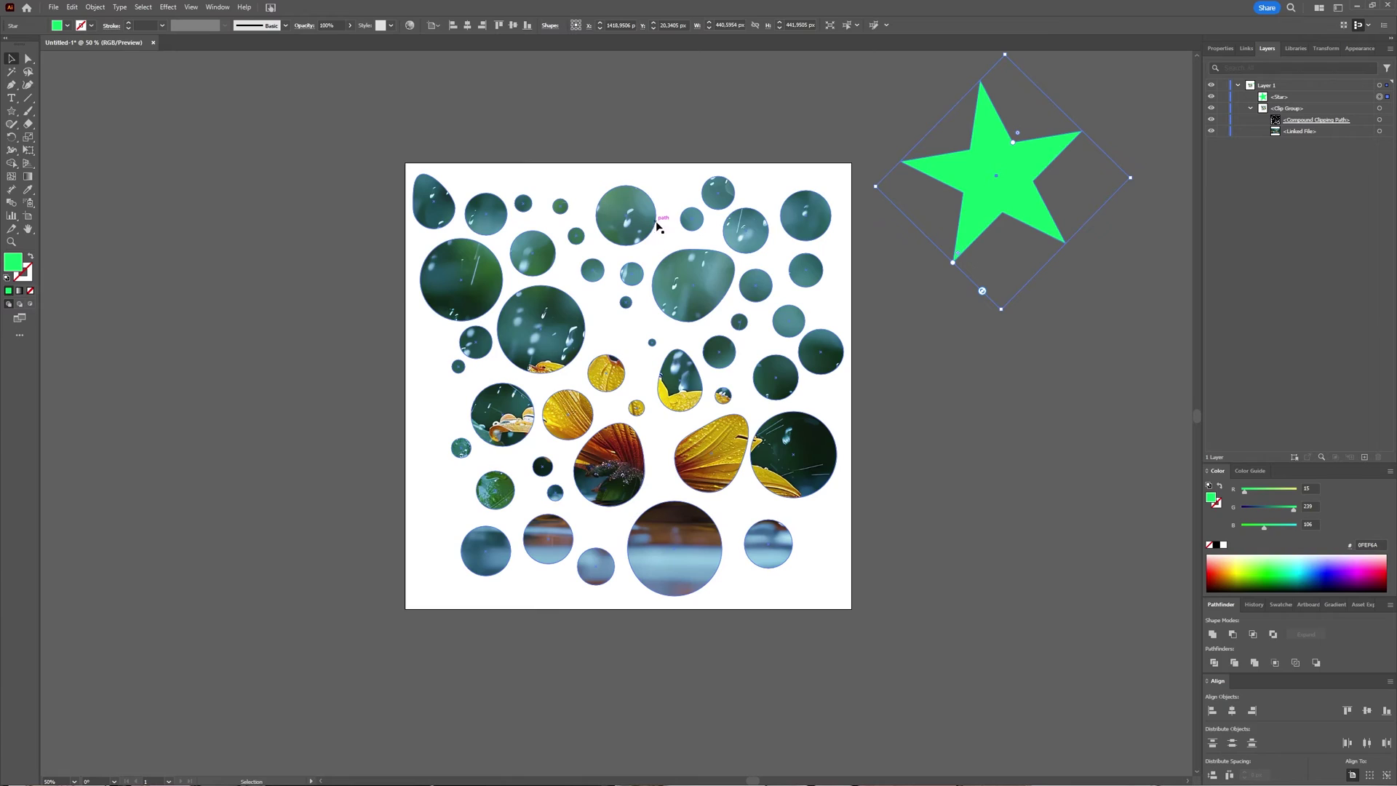
click(1388, 122)
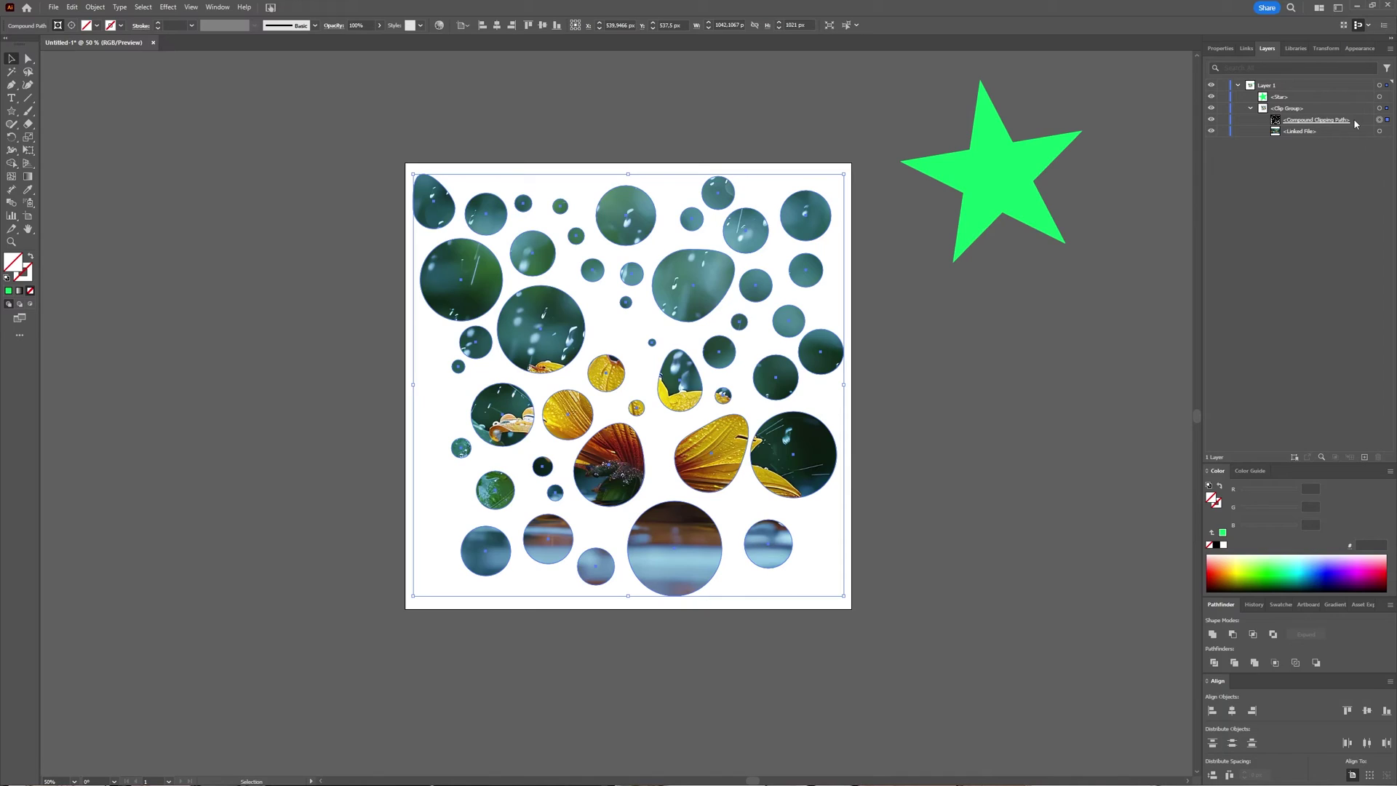
click(1220, 48)
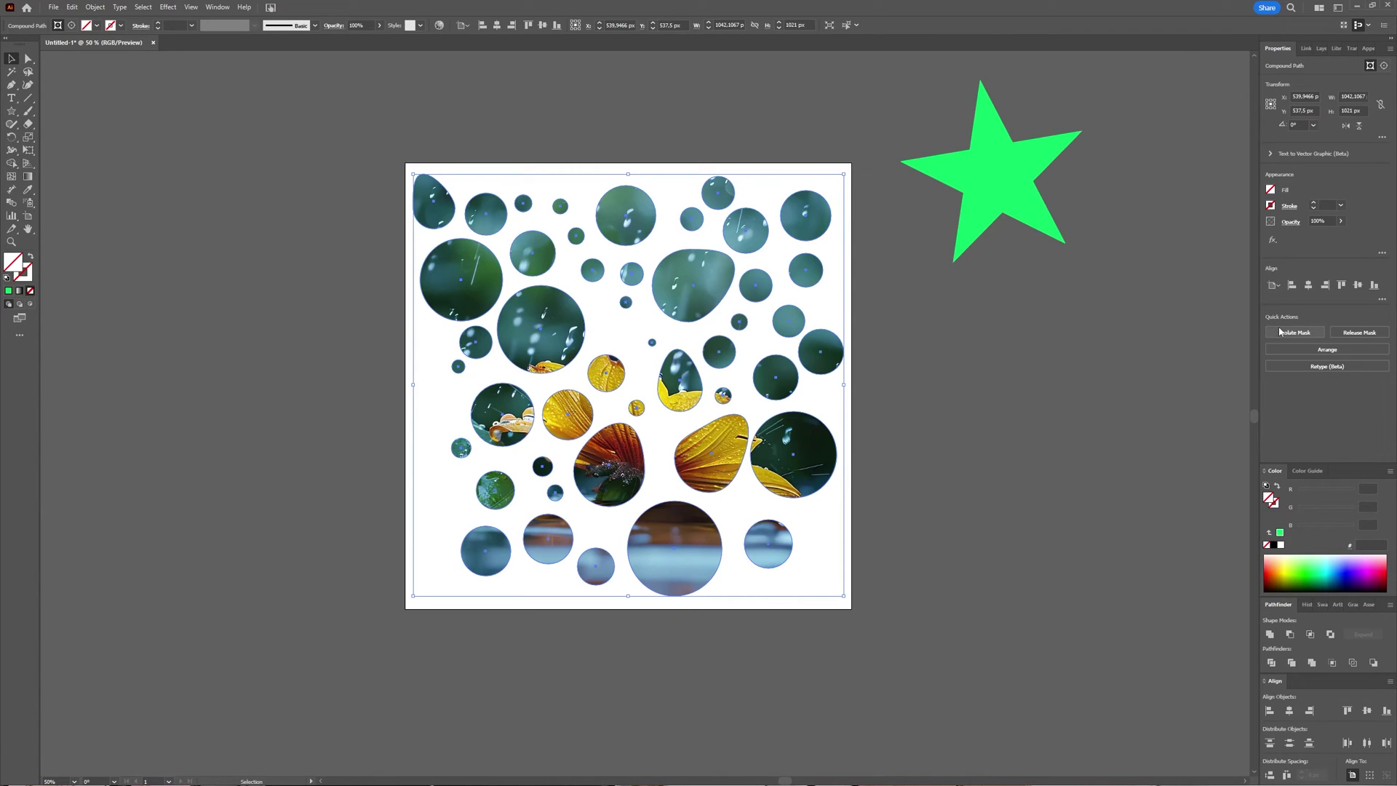
Give the circle compound path a blue 6 pt stroke with fill left at None, then deselect
click(1269, 207)
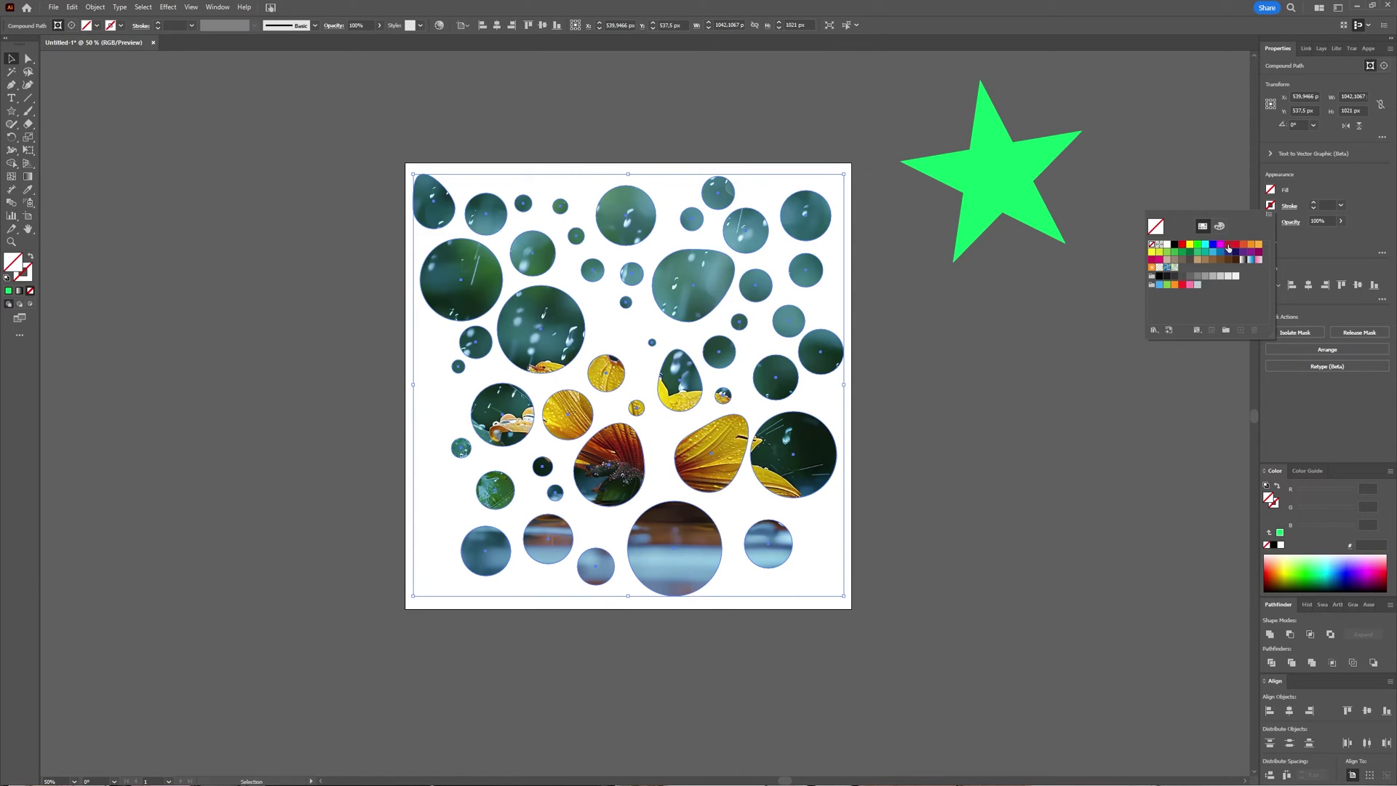
click(1212, 245)
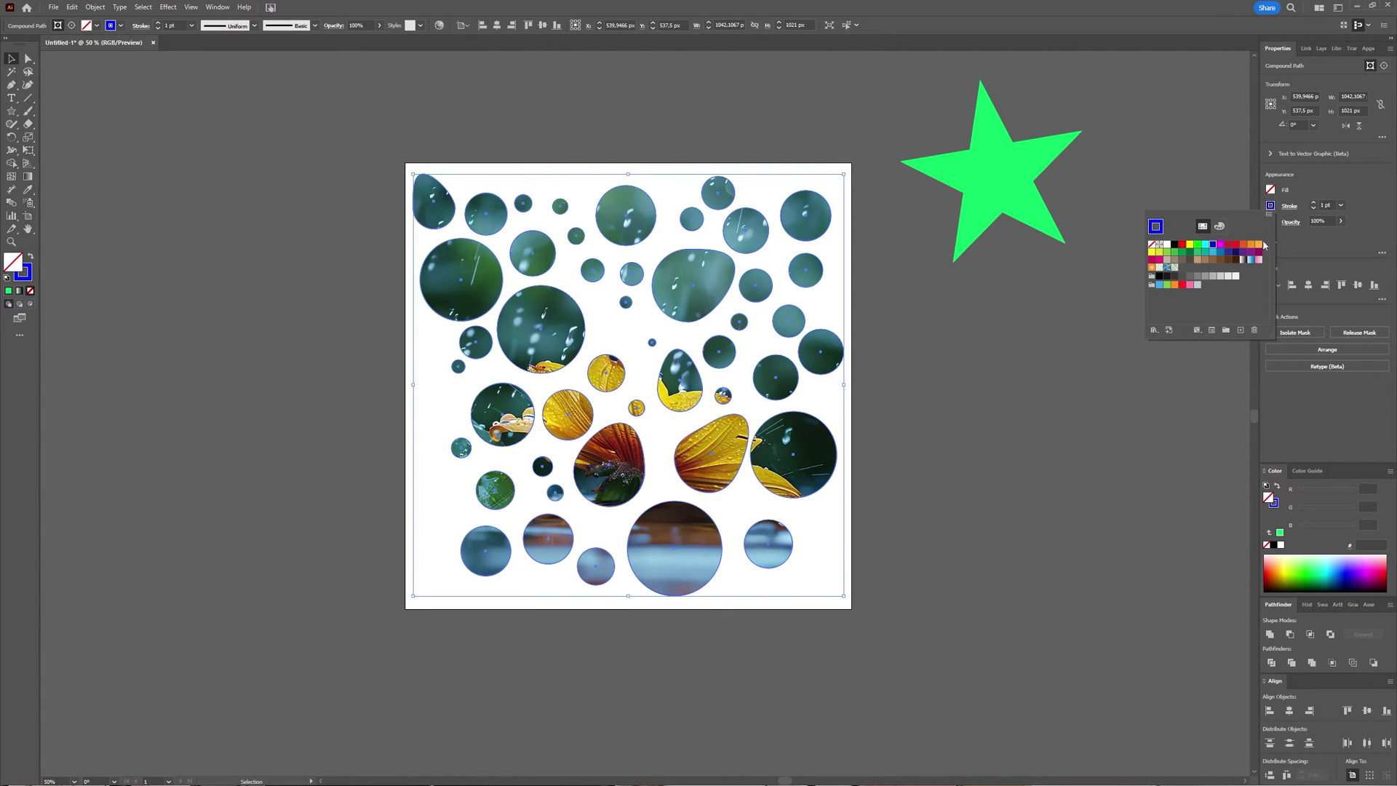
click(1340, 206)
click(1341, 206)
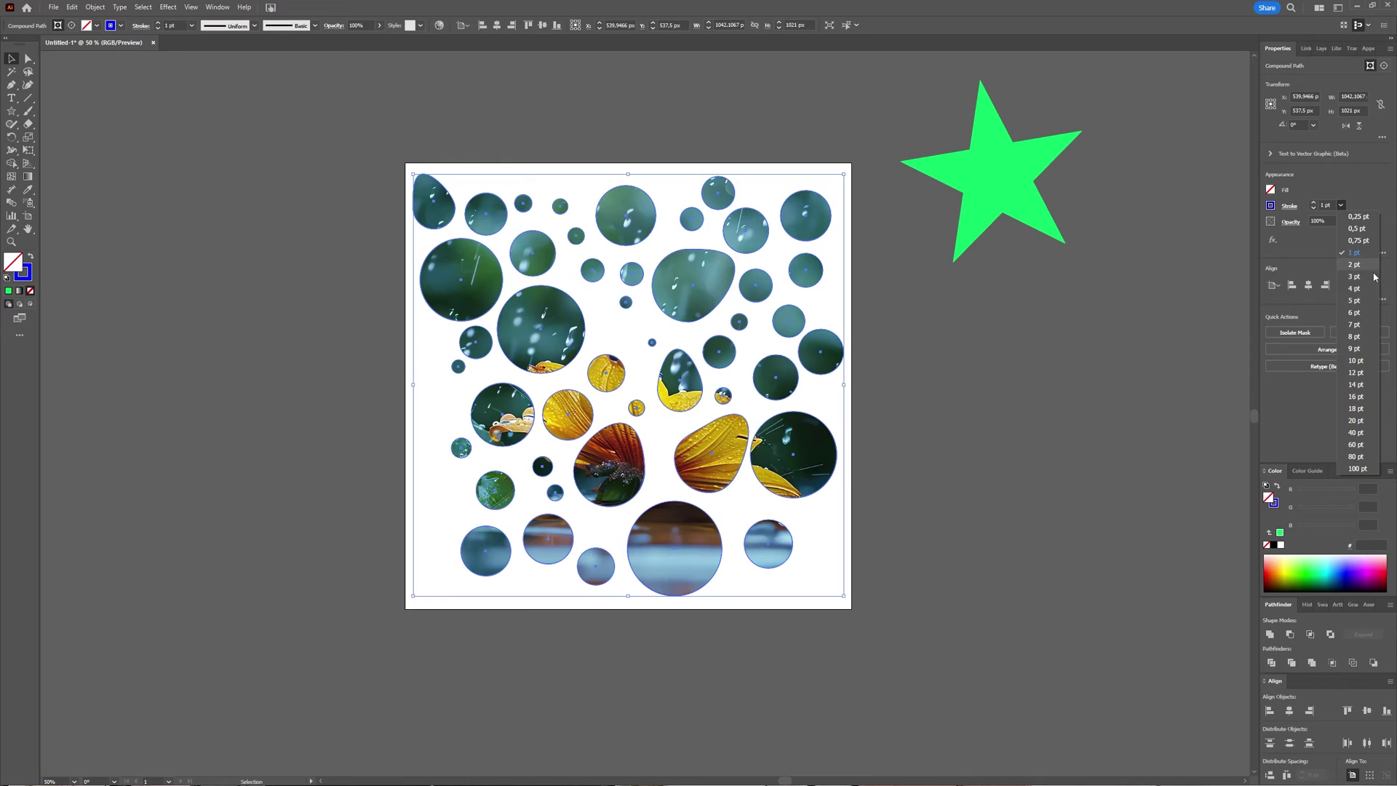
click(1355, 312)
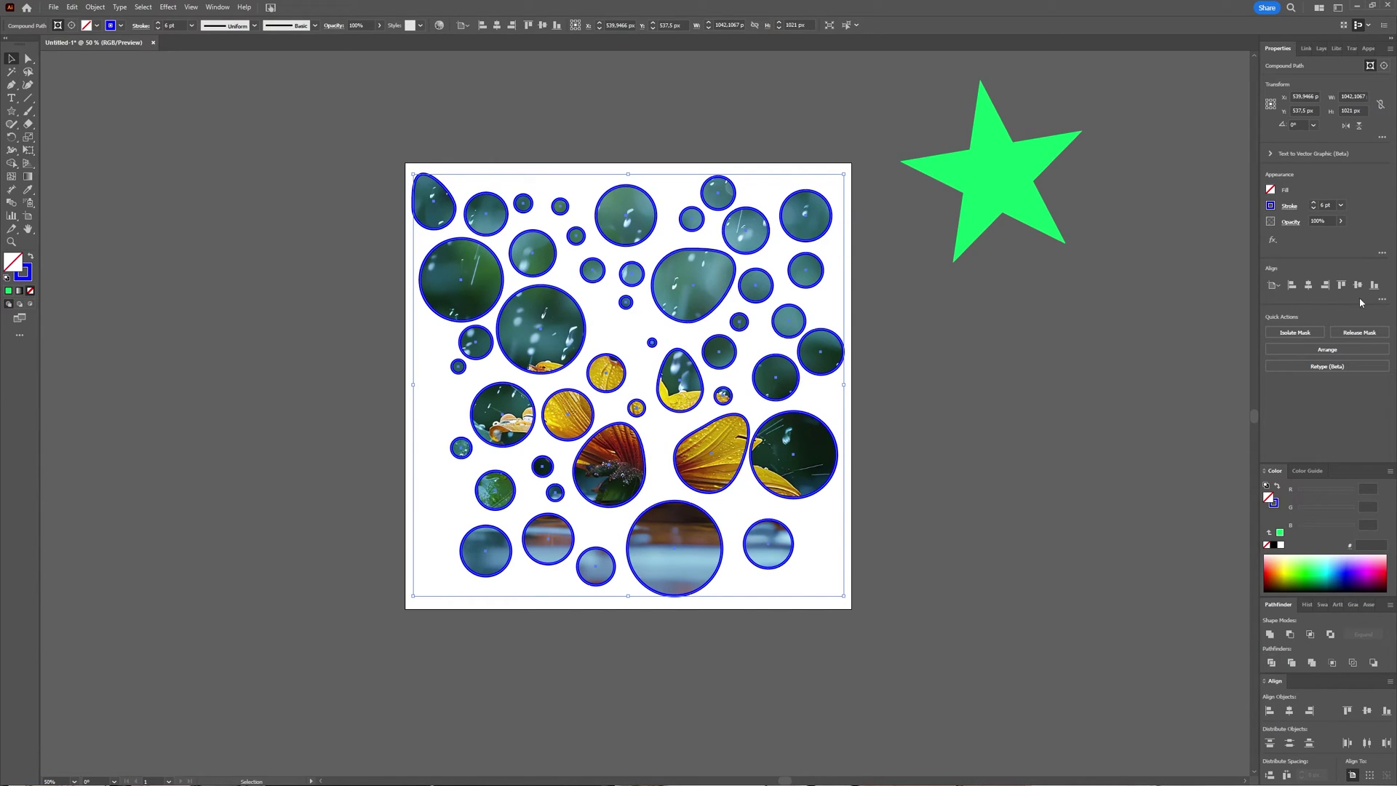
click(1271, 189)
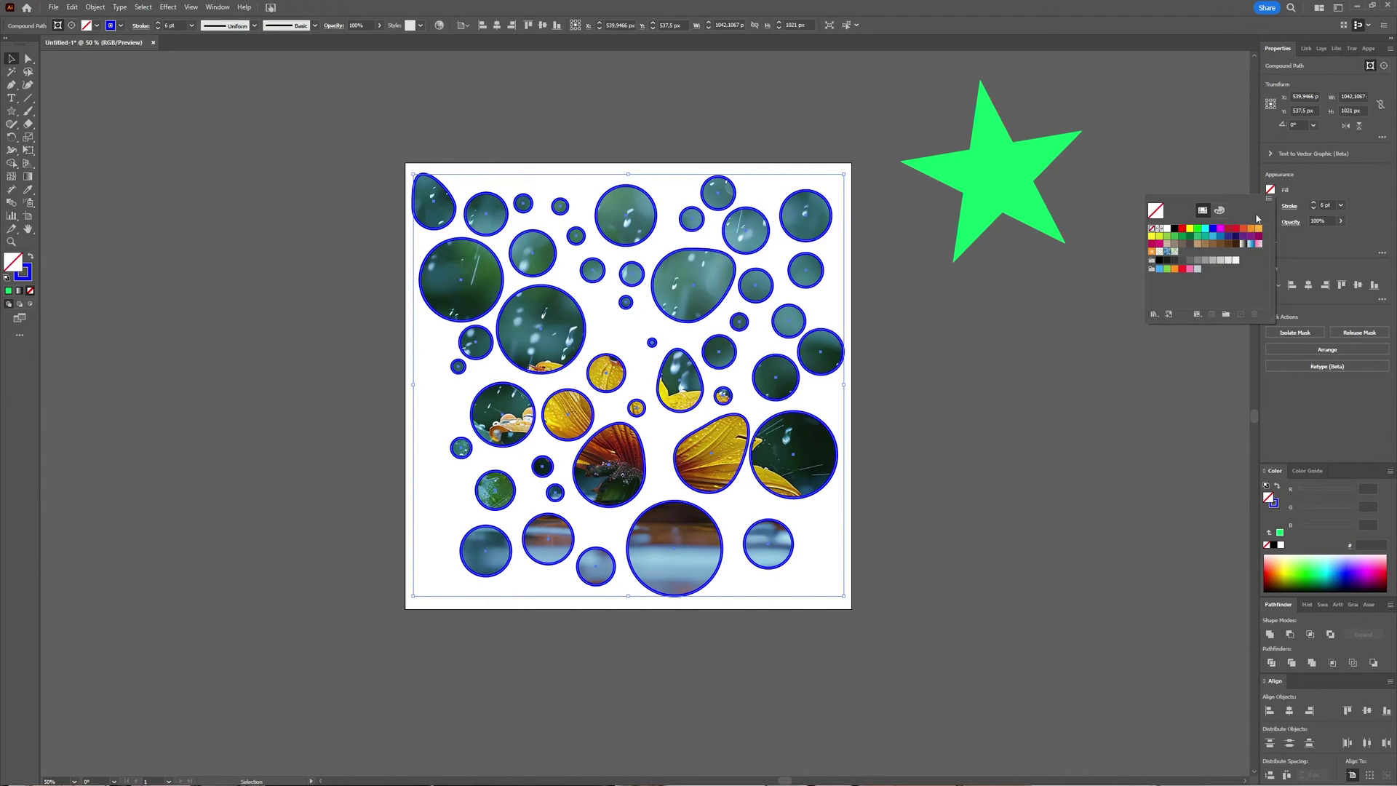
click(1205, 230)
click(1150, 229)
click(1018, 426)
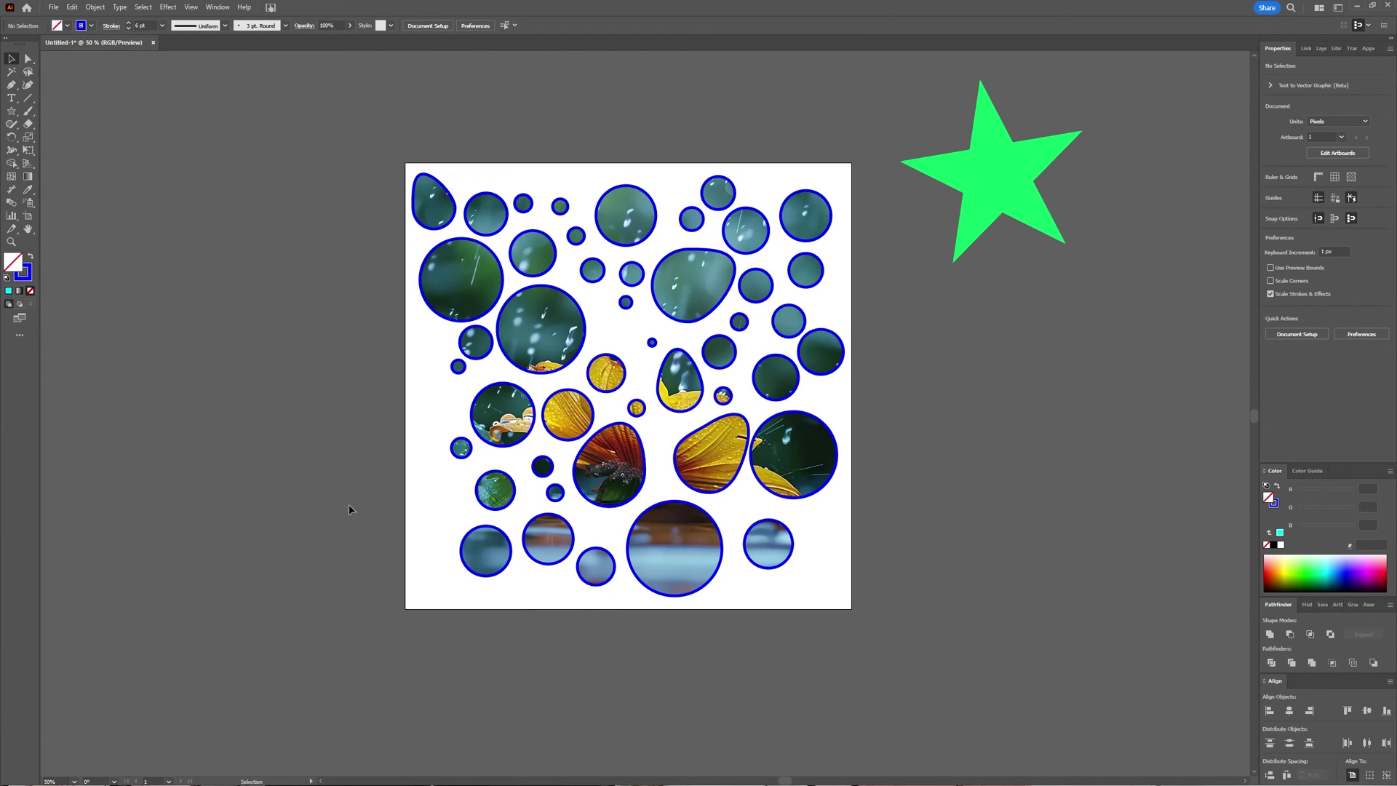